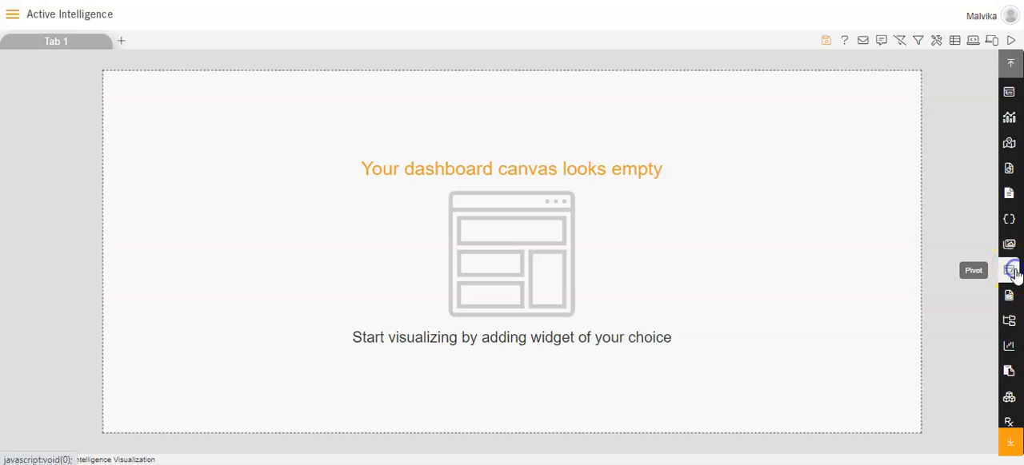
# Step: Add a pivot widget of type Table to the dashboard and use the Sales dataset for it
pyautogui.click(1010, 271)
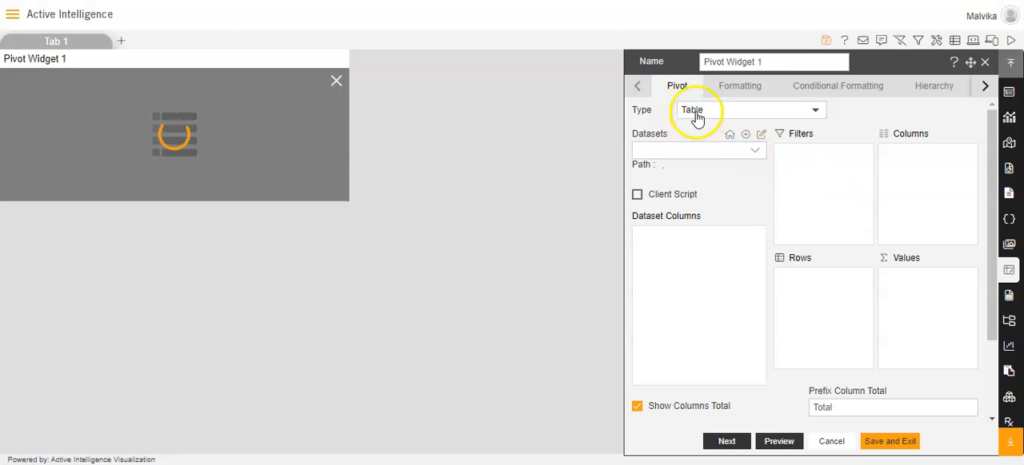
pyautogui.click(755, 159)
pyautogui.write('sales')
pyautogui.click(696, 231)
pyautogui.click(862, 97)
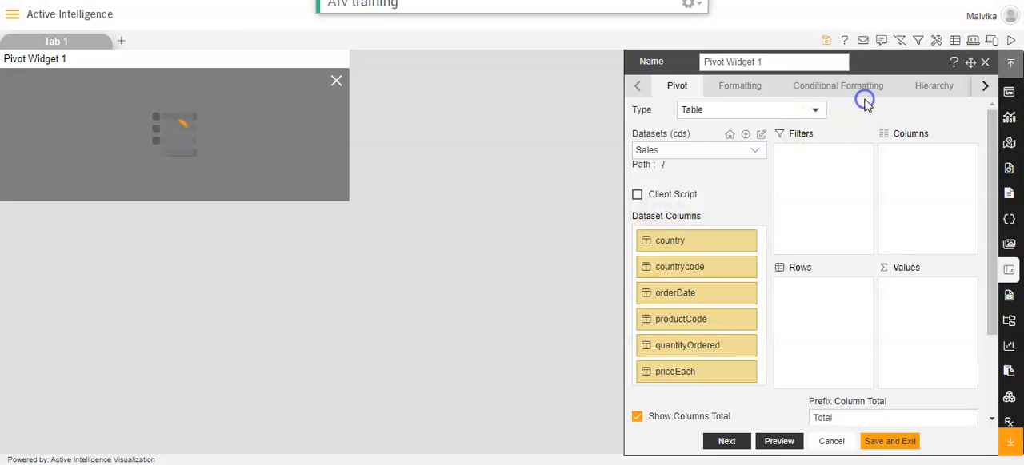
pyautogui.click(678, 239)
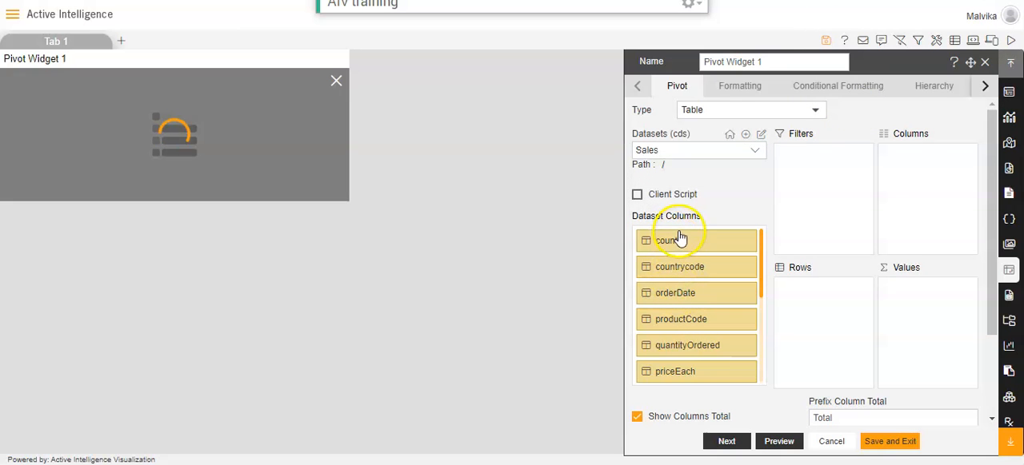
# Step: Set productLine as the pivot's row field and year as its column field
pyautogui.moveTo(762, 276); pyautogui.dragTo(761, 328)
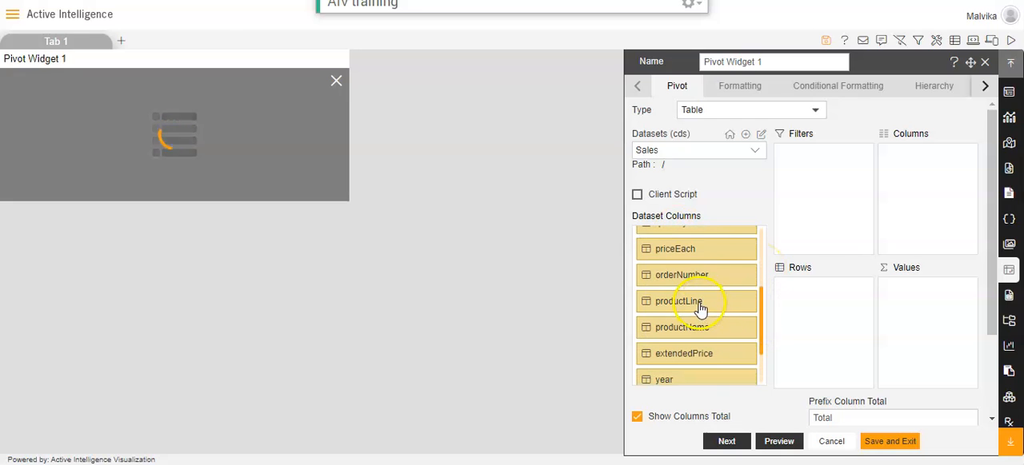
pyautogui.moveTo(701, 305); pyautogui.dragTo(826, 296)
pyautogui.moveTo(760, 308); pyautogui.dragTo(760, 316)
pyautogui.moveTo(696, 358); pyautogui.dragTo(931, 162)
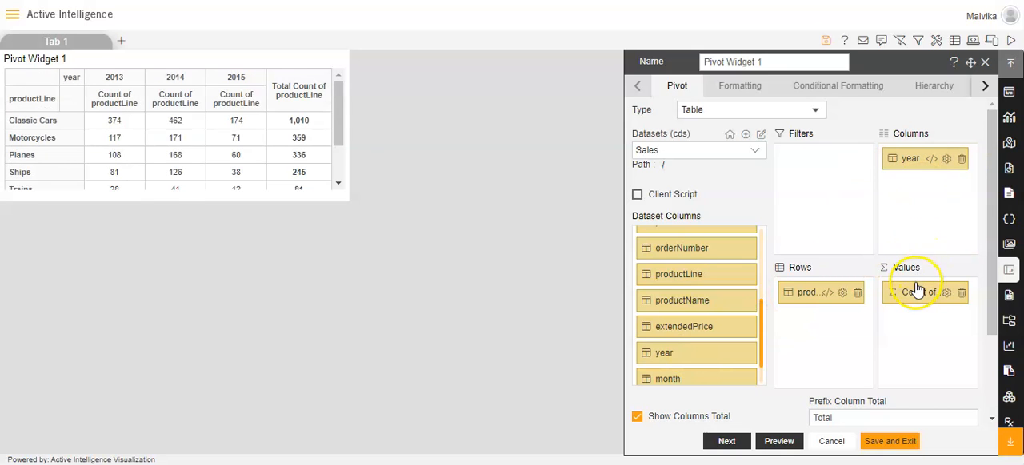
# Step: Add extendedPrice to the pivot's values, aggregated as Sum
pyautogui.moveTo(684, 333); pyautogui.dragTo(921, 322)
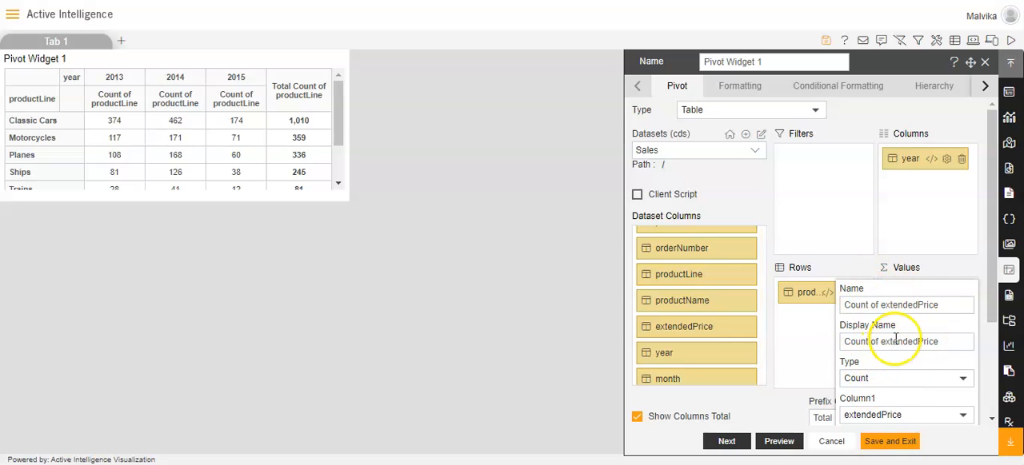
pyautogui.click(960, 382)
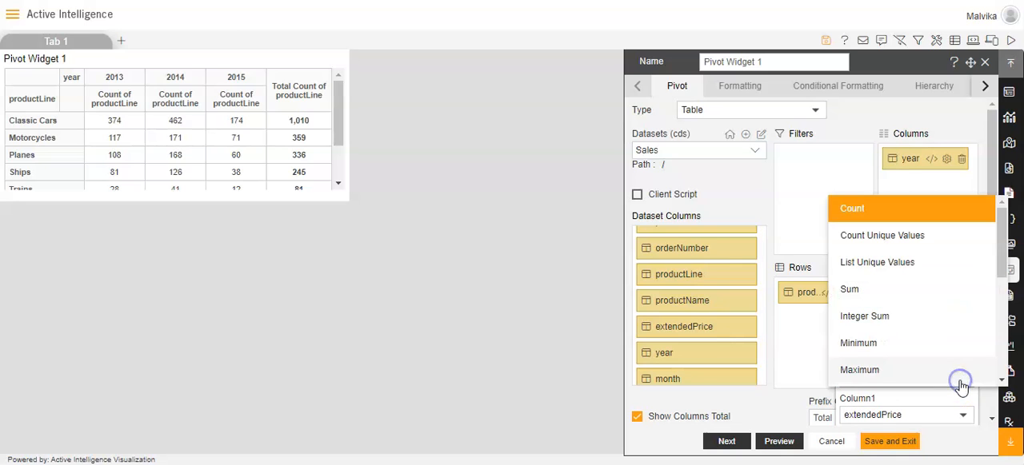
pyautogui.click(848, 288)
pyautogui.moveTo(990, 291); pyautogui.dragTo(989, 387)
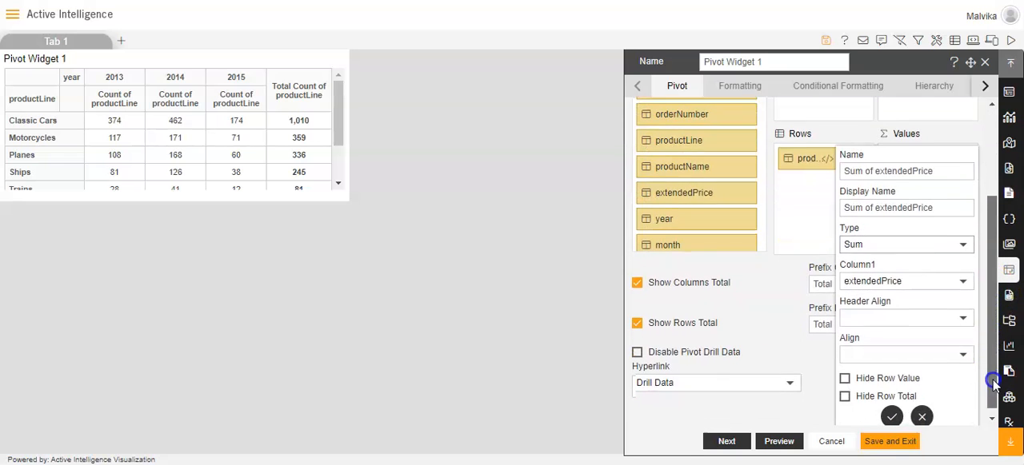
pyautogui.click(891, 414)
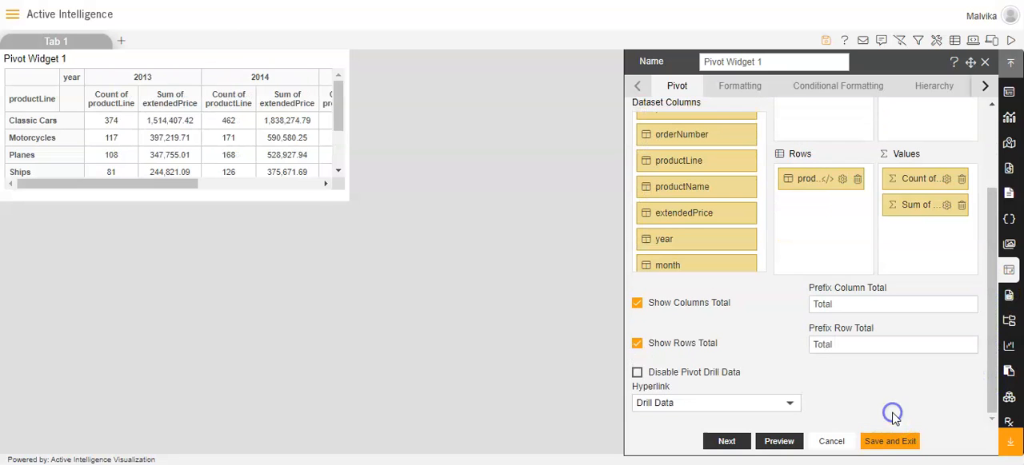
# Step: Enable a script expression in the detail settings of the pivot's productLine row field
pyautogui.click(844, 181)
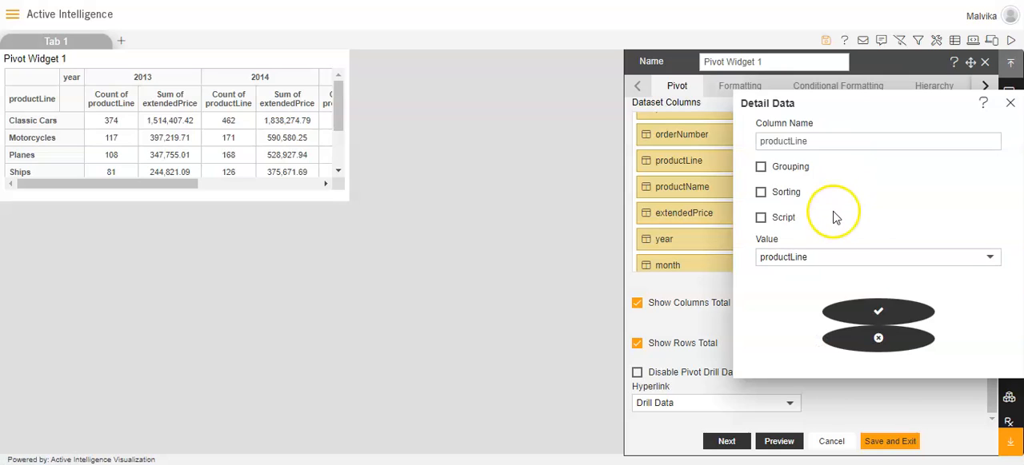
pyautogui.click(760, 218)
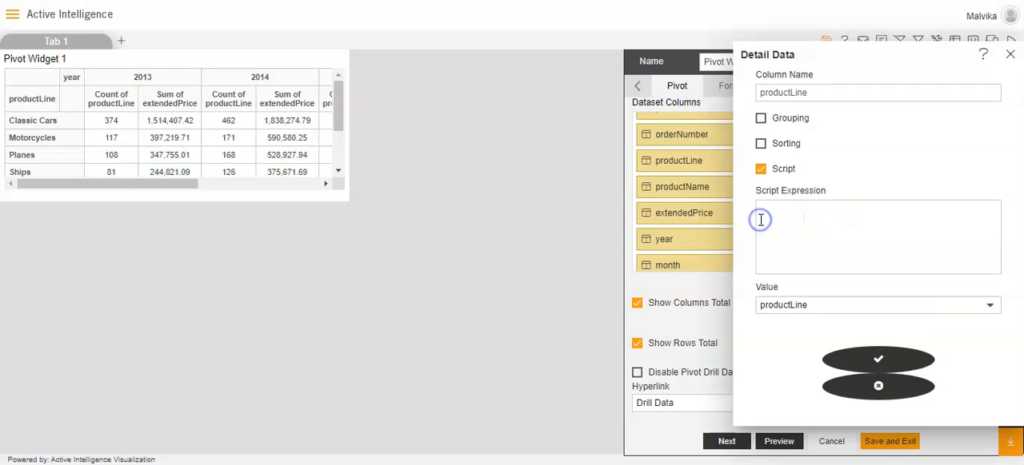
pyautogui.click(774, 213)
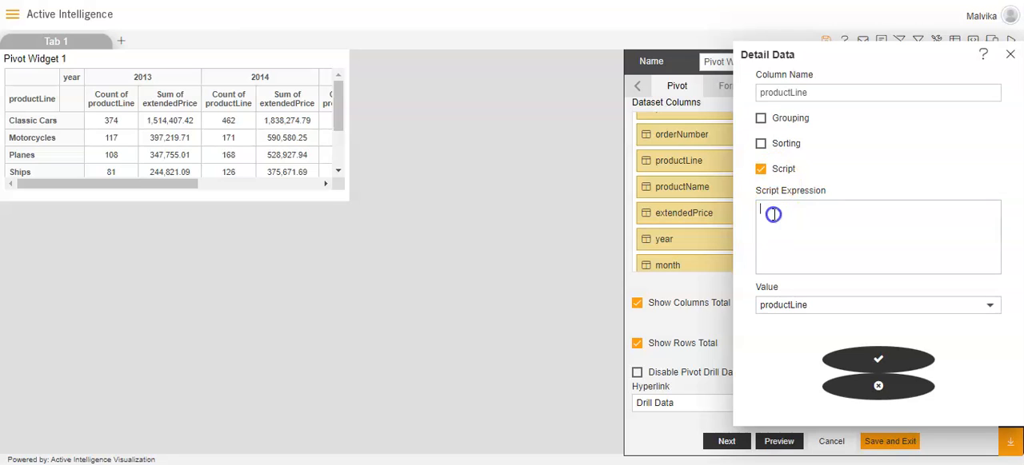
# Step: Switch to Notepad, copy the whole tab and filter event script, and apply it as the productLine script expression in Active Intelligence
pyautogui.hotkey('alt', 'Tab')
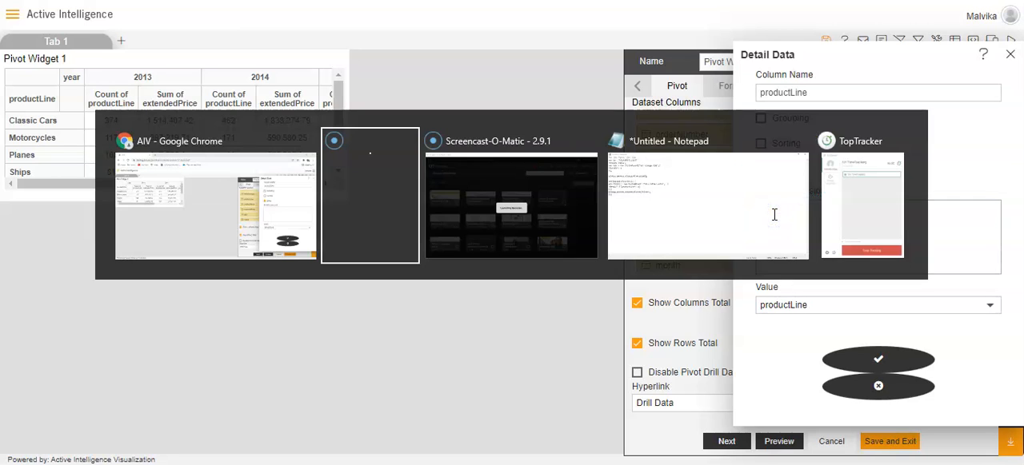
pyautogui.click(773, 218)
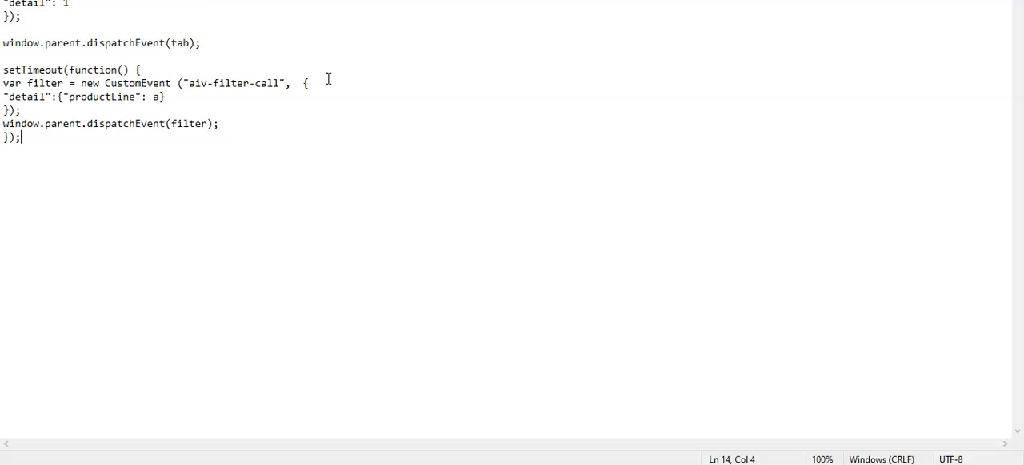
pyautogui.hotkey('ctrl', 'a')
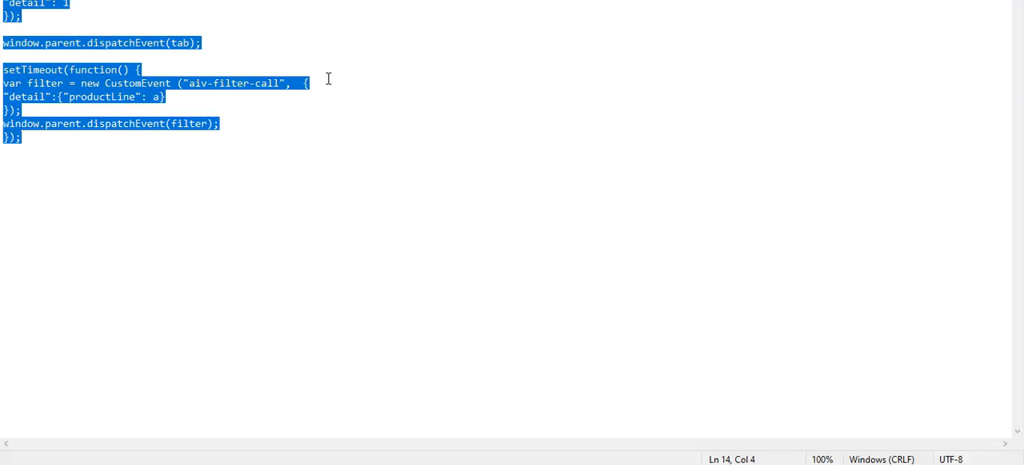
pyautogui.hotkey('alt', 'Tab')
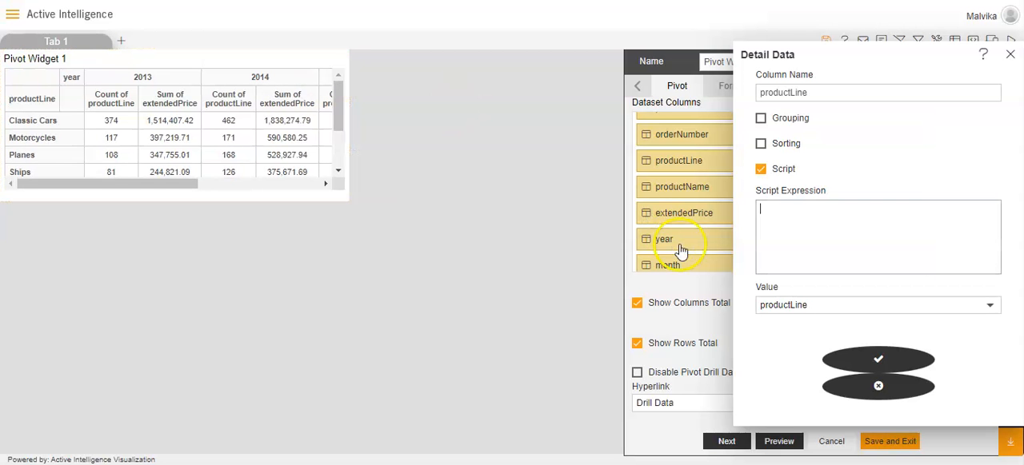
pyautogui.hotkey('ctrl', 'v')
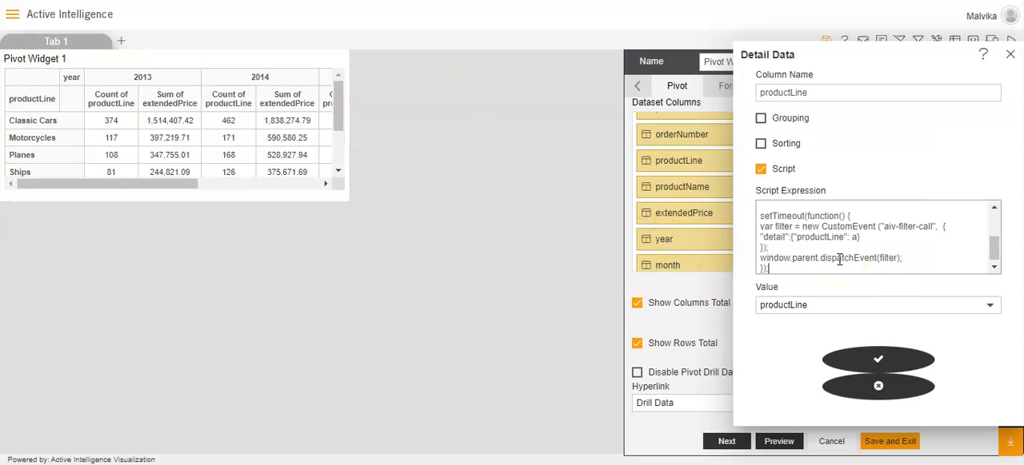
pyautogui.click(883, 361)
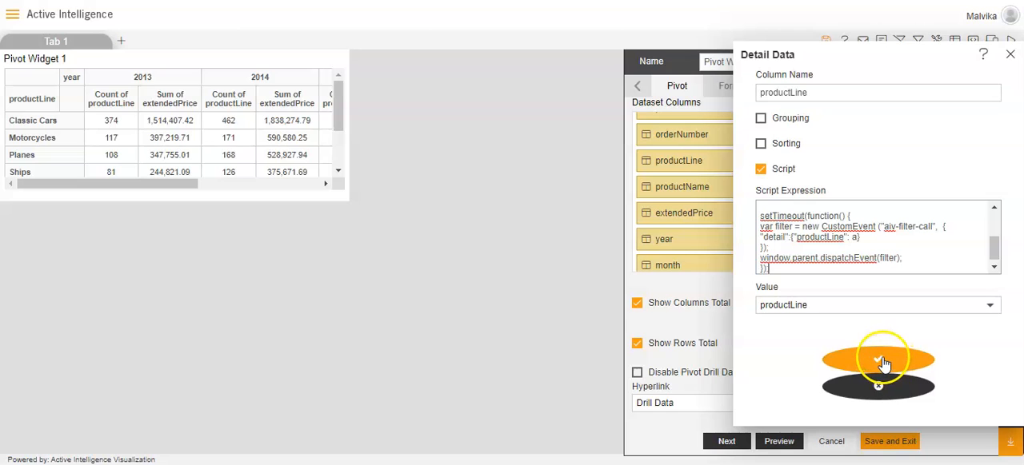
# Step: Preview and save the pivot widget, and enlarge it on the canvas until every product line and the total row fit
pyautogui.click(778, 441)
pyautogui.click(848, 442)
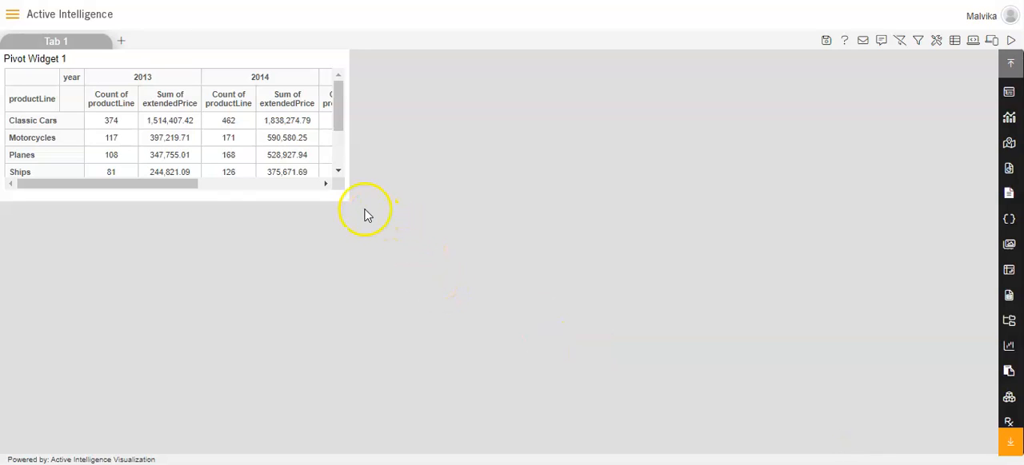
pyautogui.moveTo(346, 199); pyautogui.dragTo(523, 299)
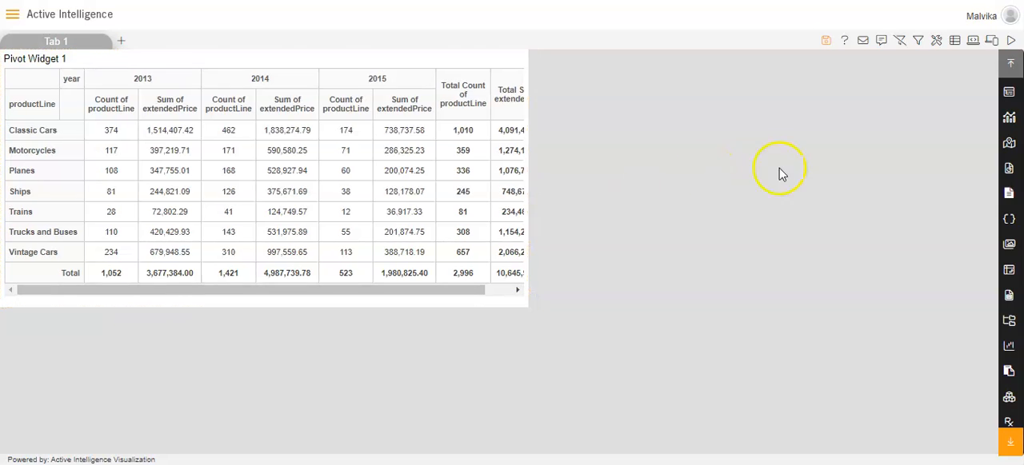
# Step: Save the dashboard and add a second tab named Tab2
pyautogui.click(825, 40)
pyautogui.click(492, 256)
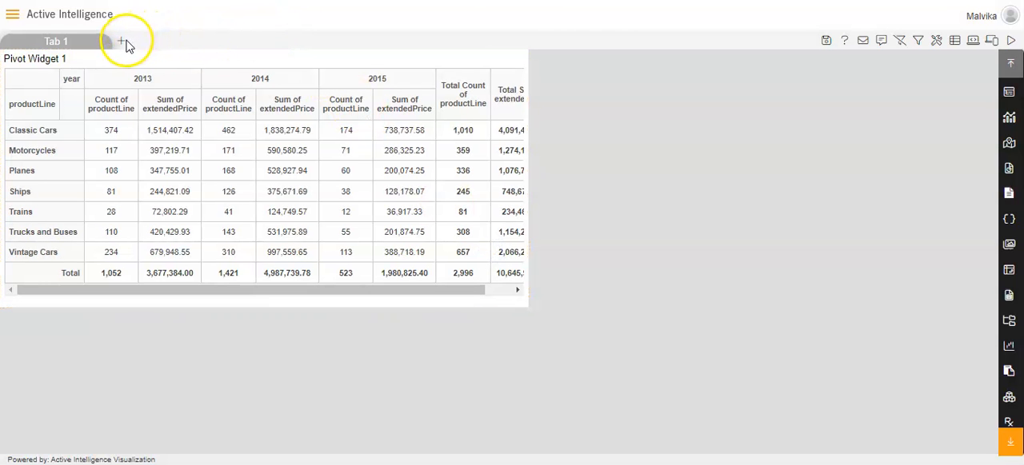
pyautogui.moveTo(102, 44)
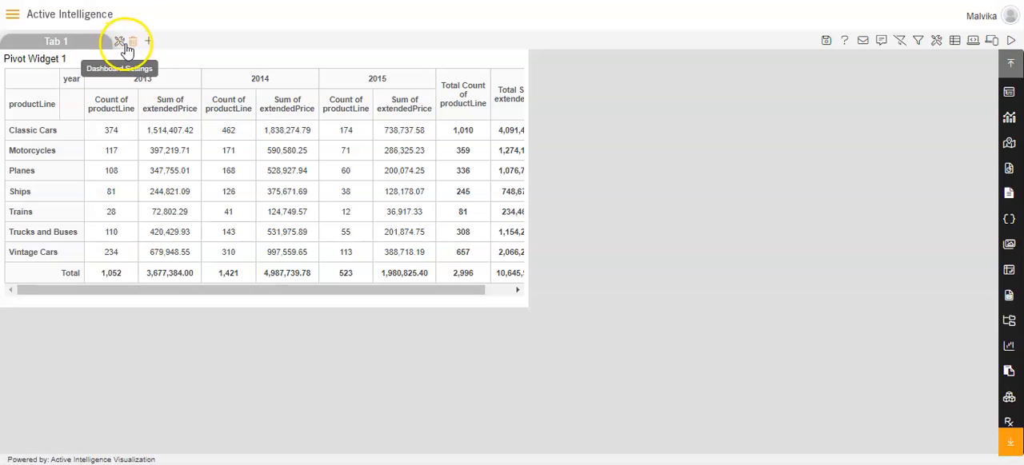
pyautogui.click(121, 41)
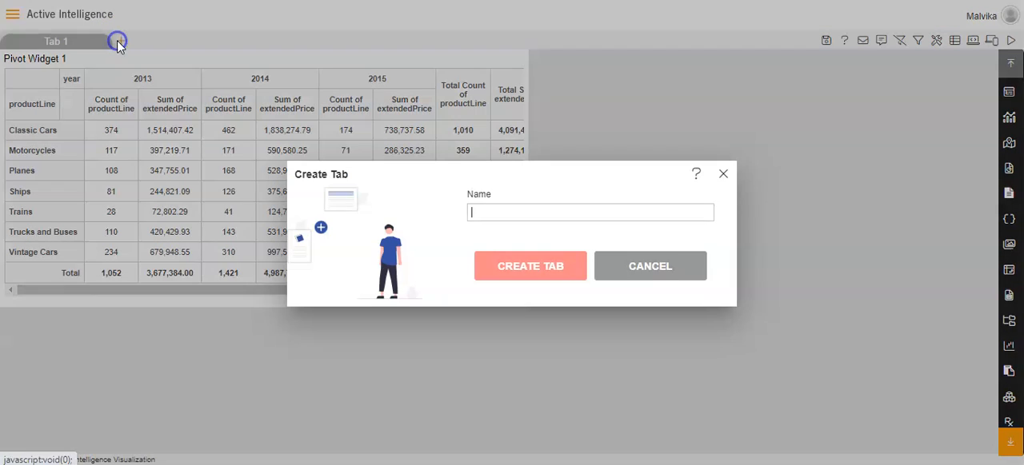
pyautogui.click(486, 211)
pyautogui.write('Ta')
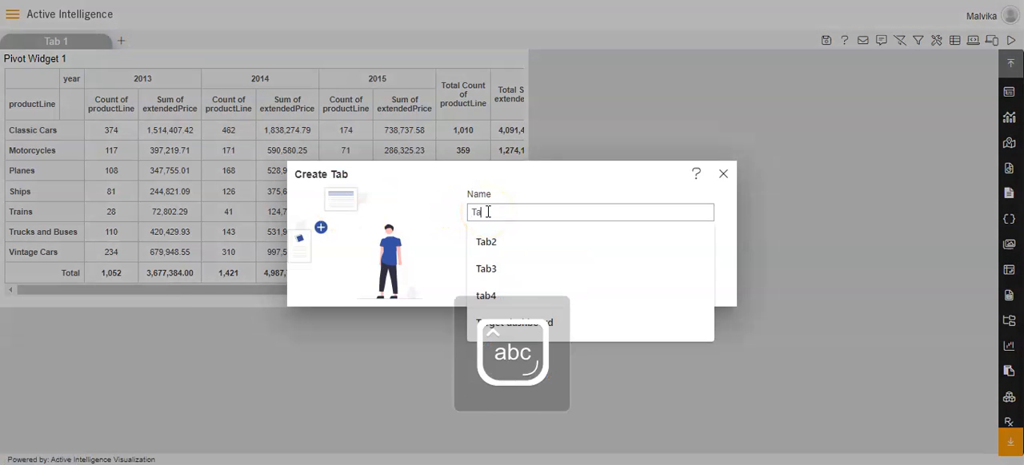
pyautogui.write('b2')
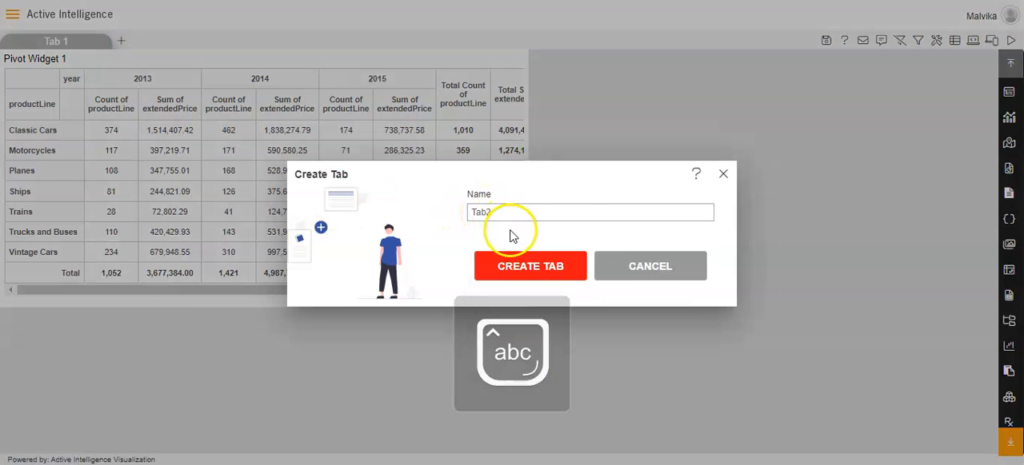
pyautogui.click(521, 265)
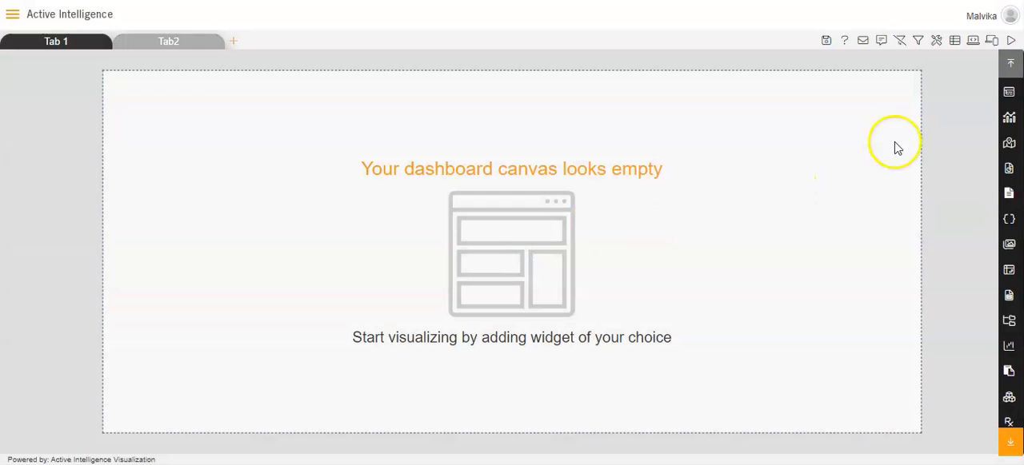
# Step: Add a table widget to Tab2 with all columns of the Sales dataset, and enlarge it on the canvas
pyautogui.click(1009, 93)
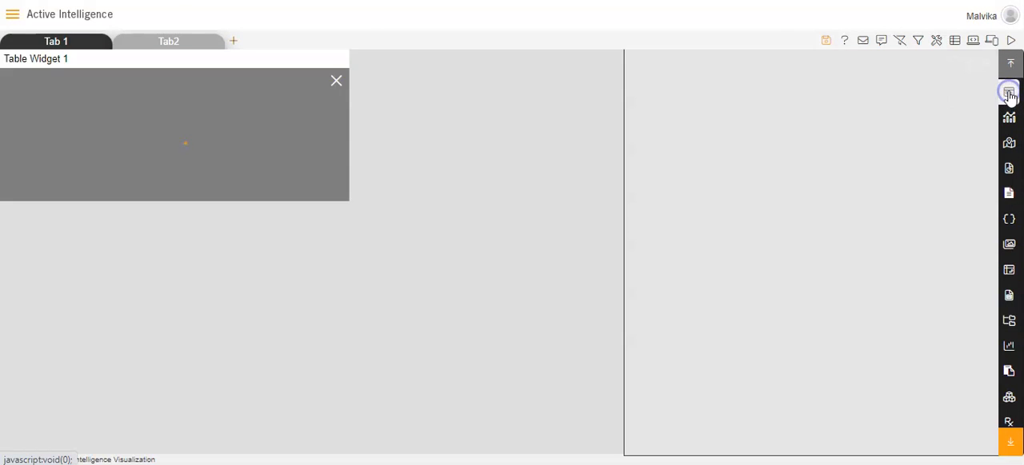
pyautogui.click(790, 126)
pyautogui.write('s')
pyautogui.click(722, 204)
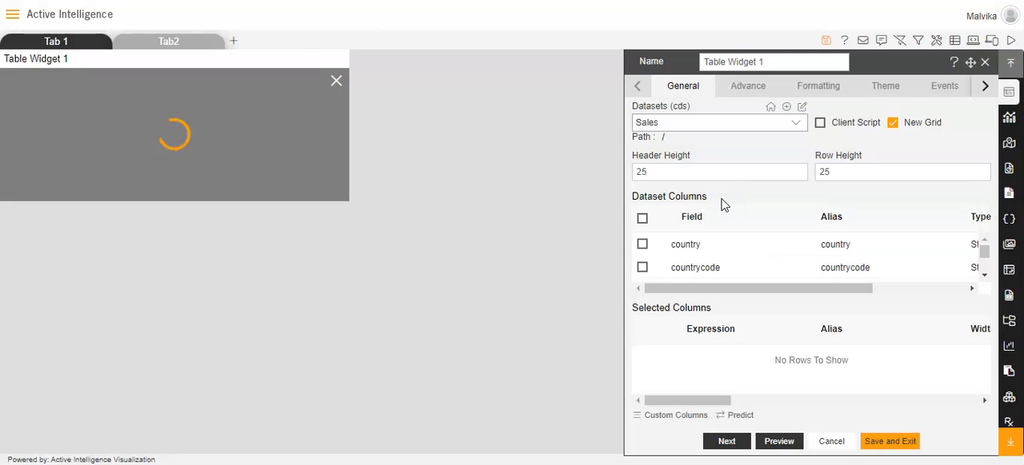
pyautogui.click(644, 219)
pyautogui.click(883, 445)
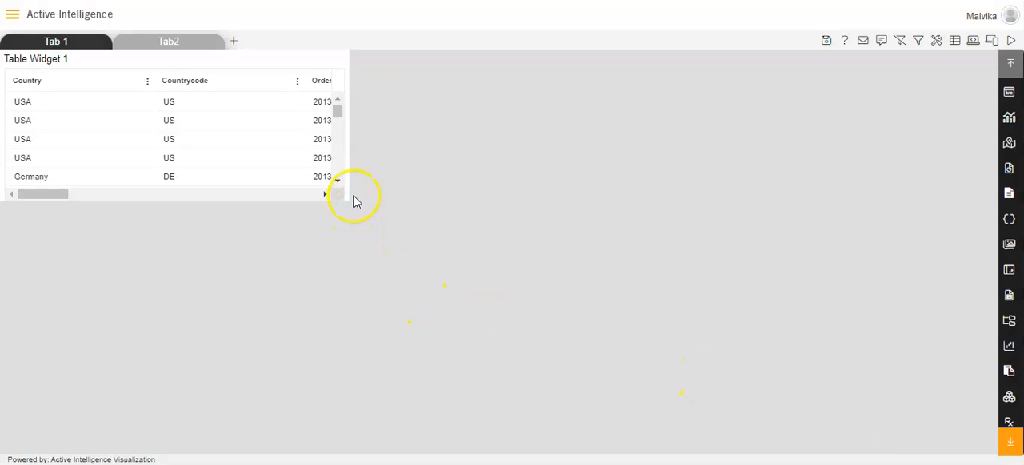
pyautogui.moveTo(342, 196); pyautogui.dragTo(443, 267)
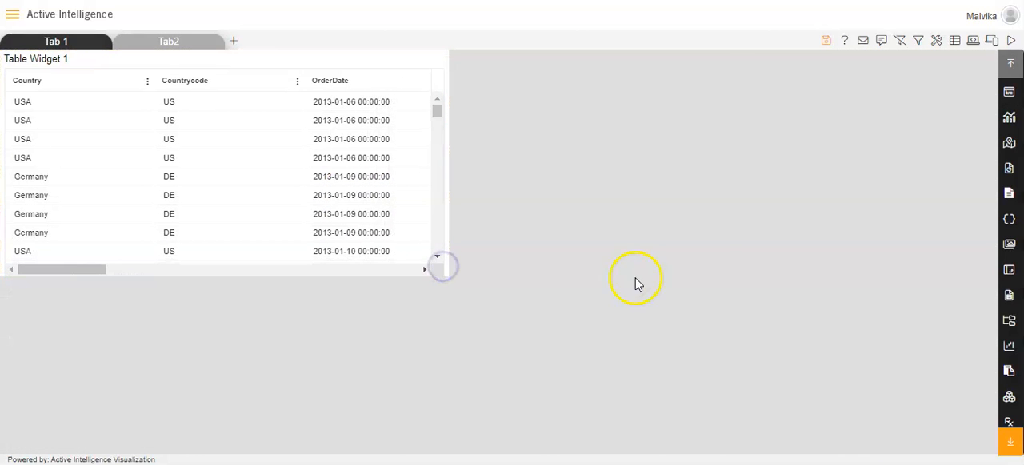
# Step: Delete the existing productLine filter from the dashboard filters, check the Filter View, and save the filter settings
pyautogui.moveTo(192, 45)
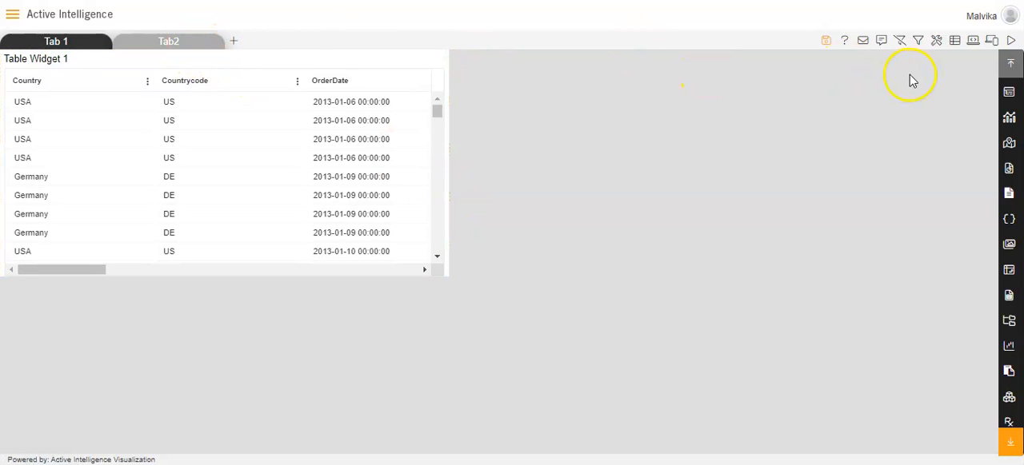
pyautogui.click(917, 44)
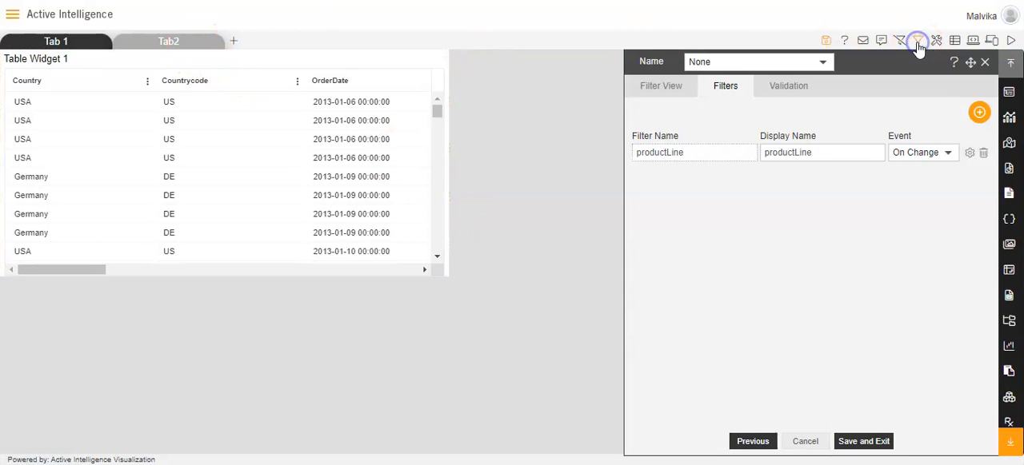
pyautogui.click(978, 114)
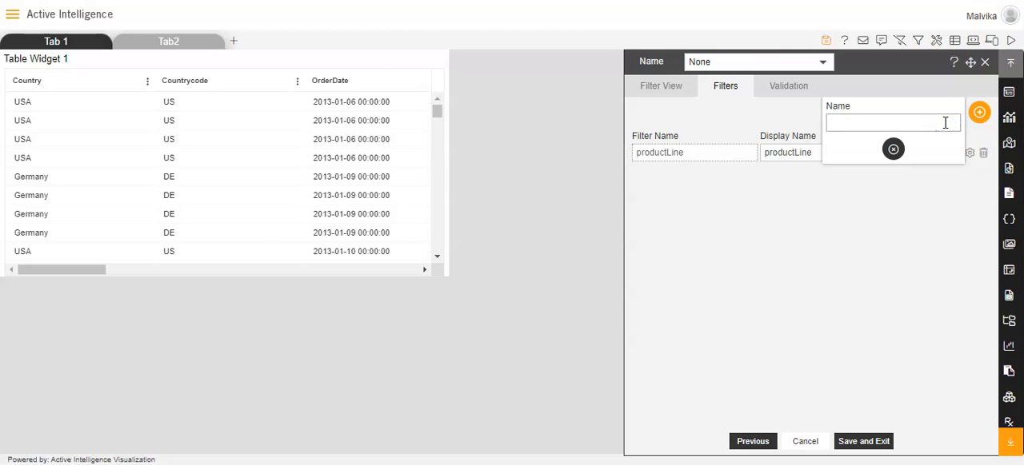
pyautogui.click(892, 149)
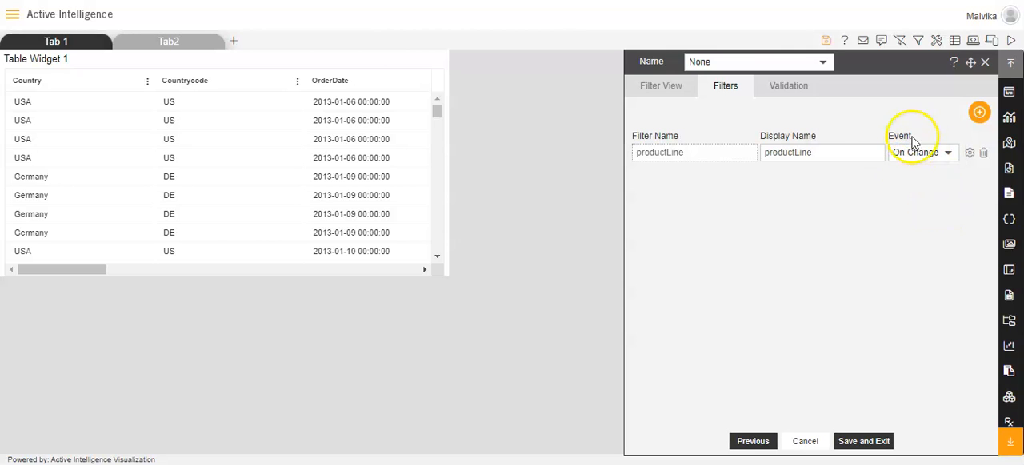
pyautogui.click(985, 156)
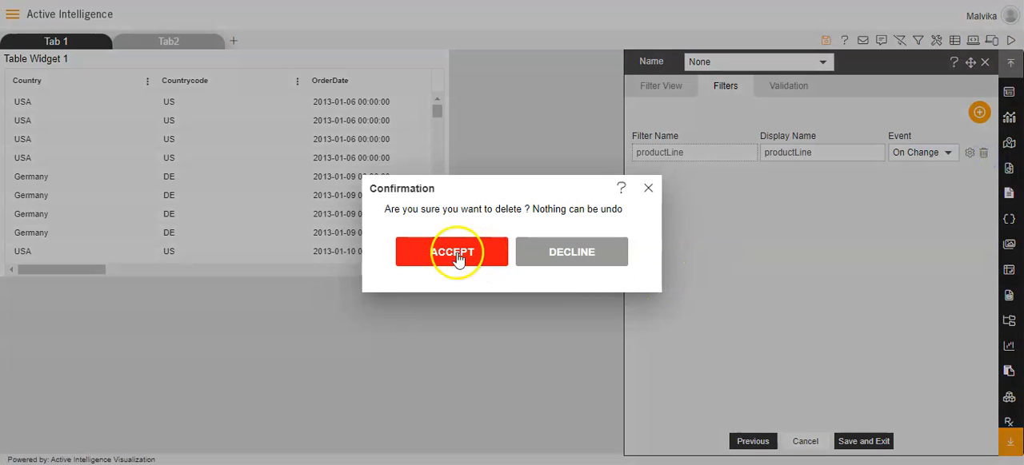
pyautogui.click(446, 251)
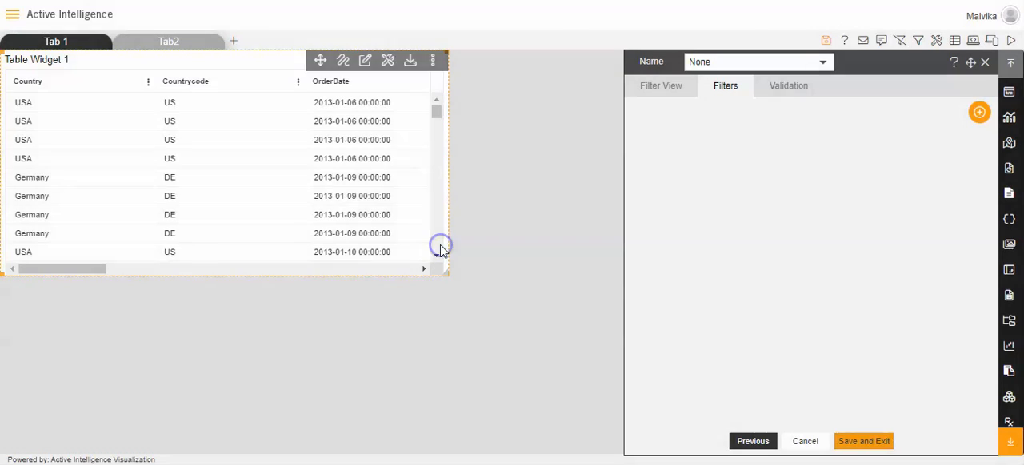
pyautogui.click(661, 86)
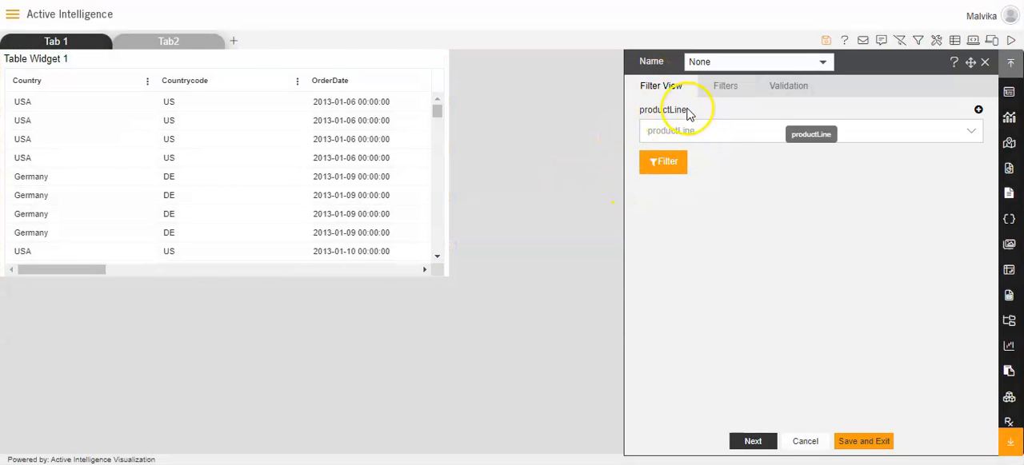
pyautogui.click(862, 441)
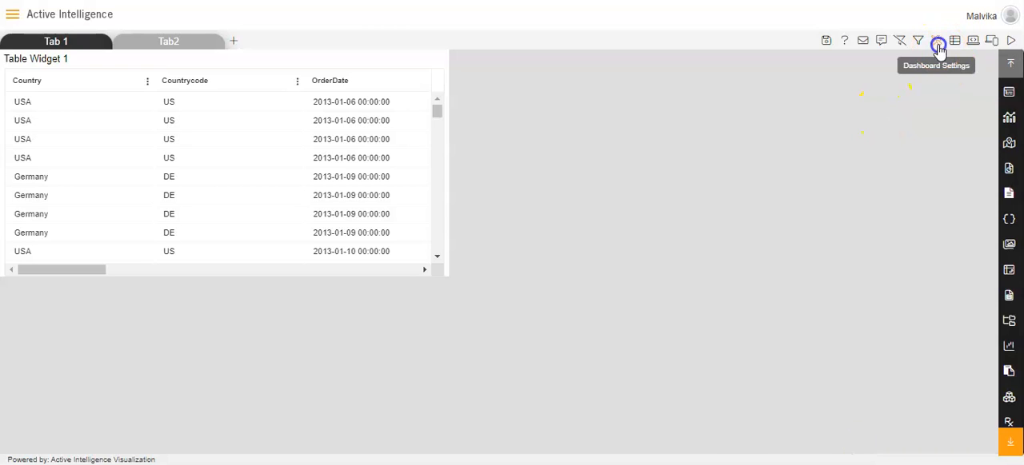
# Step: Review the Confirm Clear Filter option in the dashboard settings and save them with it enabled
pyautogui.click(937, 44)
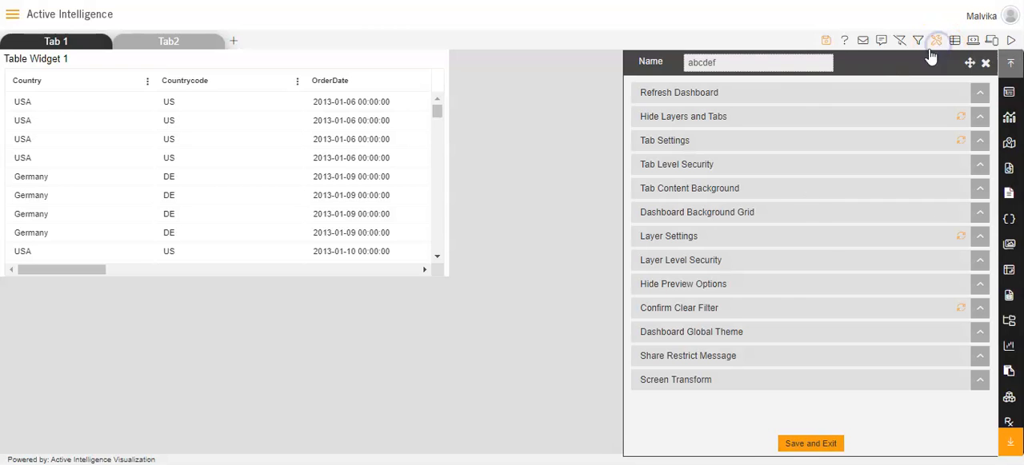
pyautogui.click(705, 308)
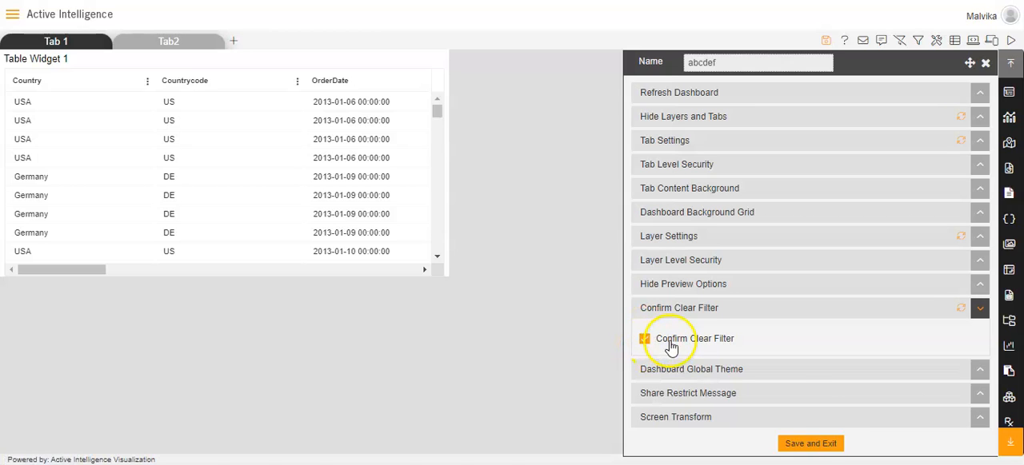
pyautogui.click(813, 450)
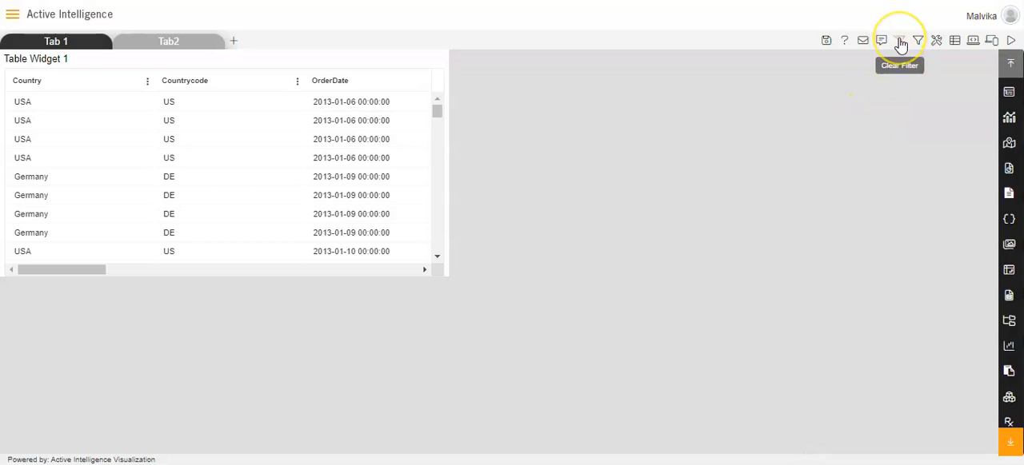
# Step: Clear the dashboard filters, inspect the Filter View for a leftover productLine entry, and save the filter settings
pyautogui.click(899, 44)
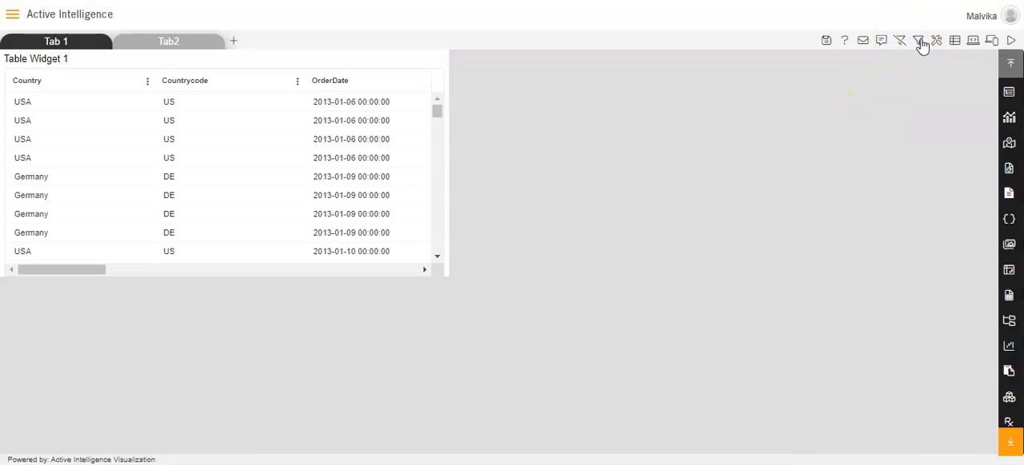
pyautogui.click(900, 46)
pyautogui.click(919, 45)
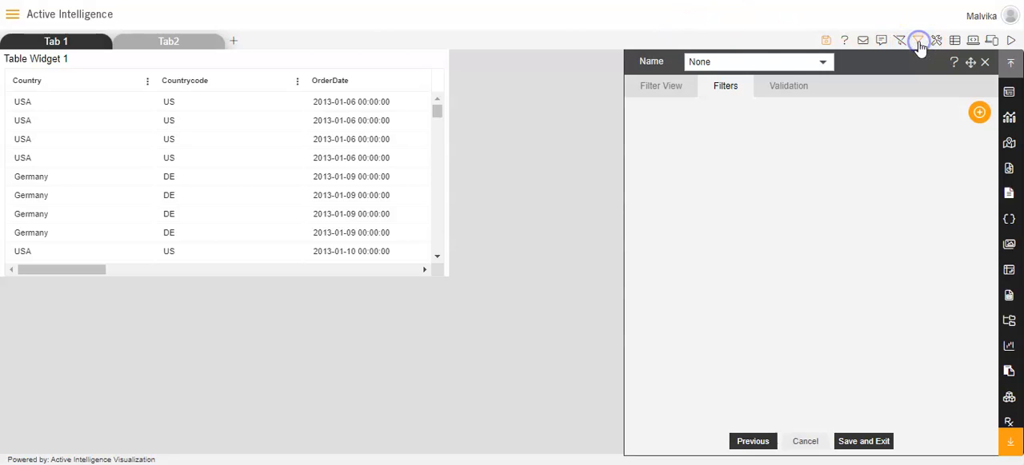
pyautogui.click(672, 86)
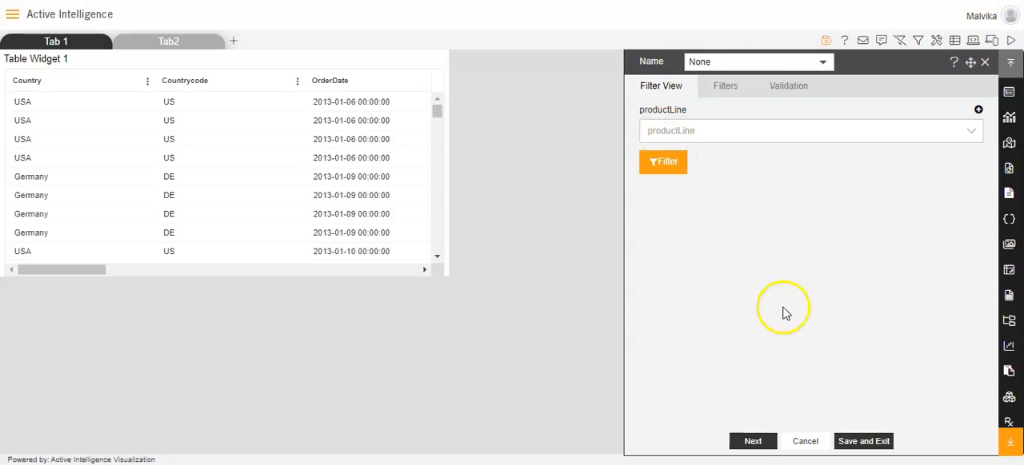
pyautogui.click(845, 445)
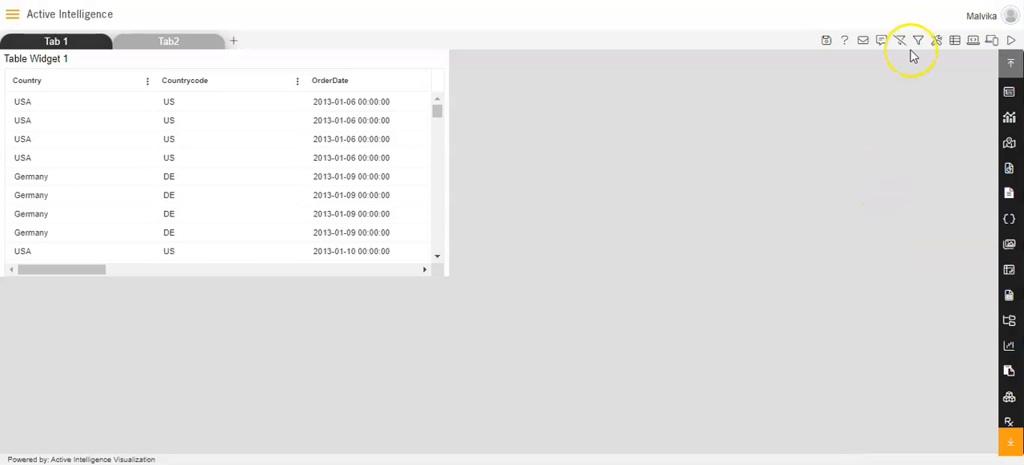
# Step: Clear the dashboard filters again, return to Tab2, and recheck the Filter View for leftover filters
pyautogui.click(899, 42)
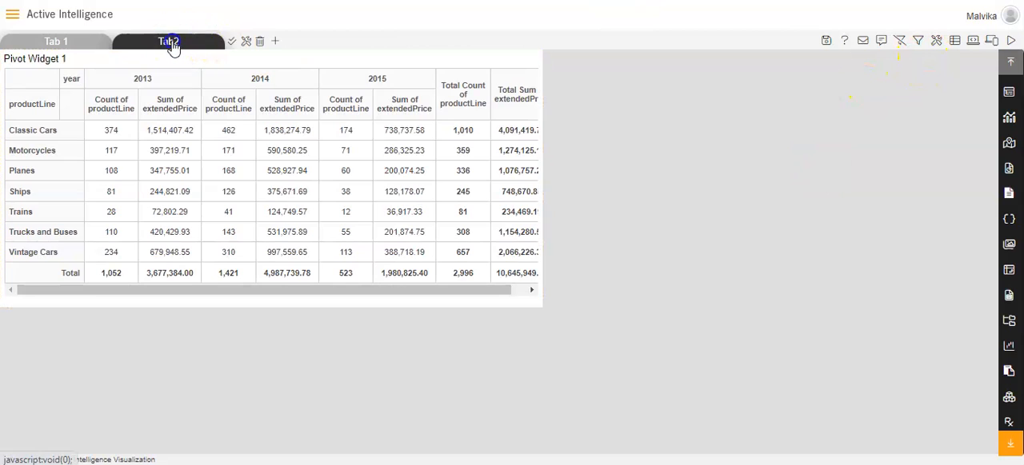
pyautogui.click(173, 45)
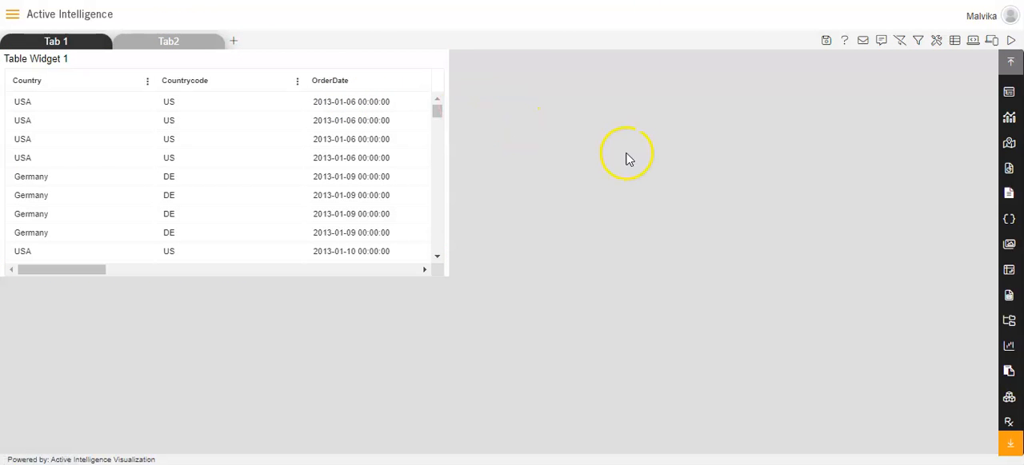
pyautogui.click(918, 45)
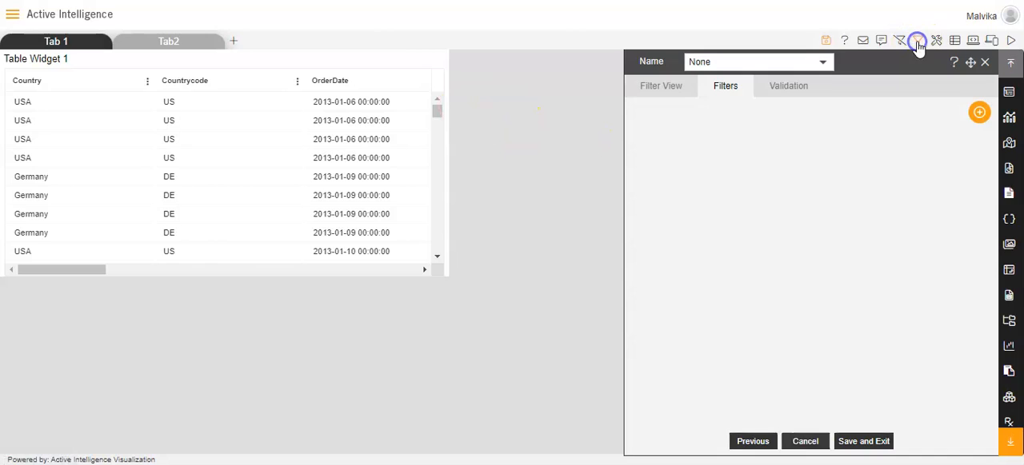
pyautogui.click(674, 96)
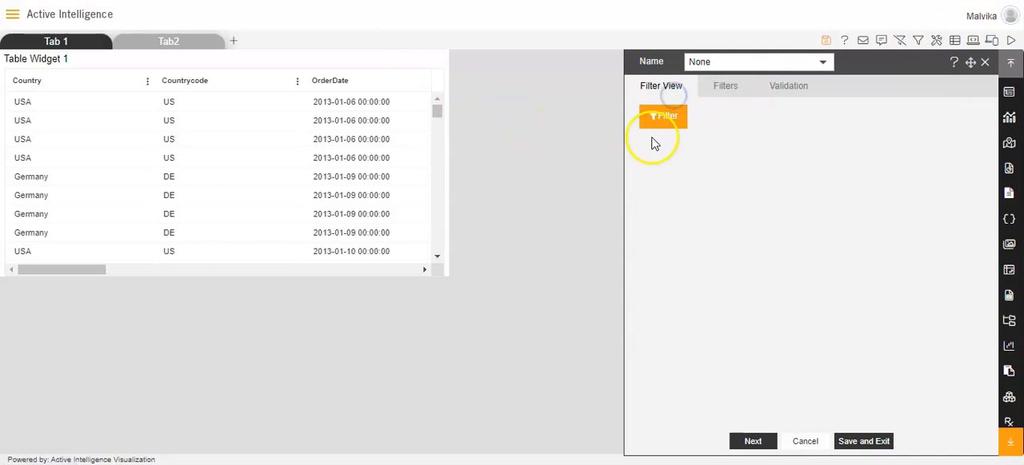
# Step: Add a dashboard filter named productLine with the On Change event, and compare the name with the pivot's row field on Tab 1
pyautogui.click(733, 86)
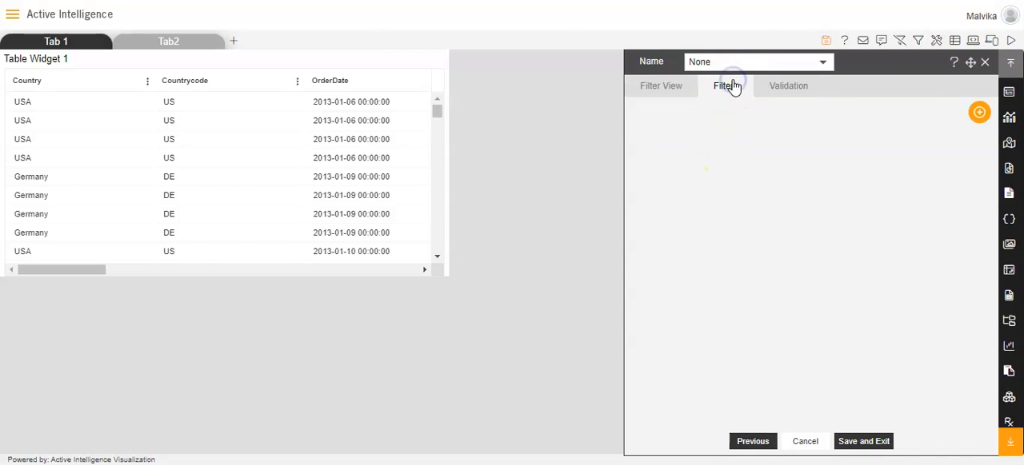
pyautogui.click(980, 117)
pyautogui.click(940, 118)
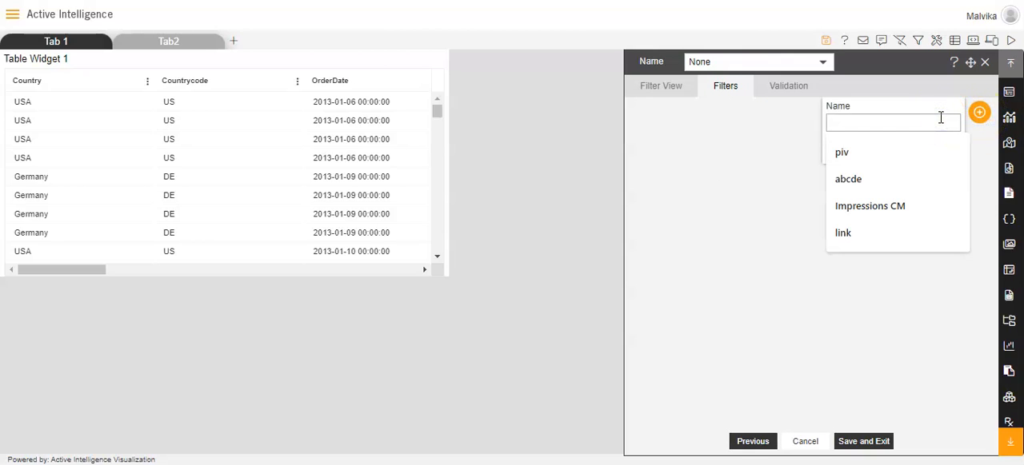
pyautogui.write('produ')
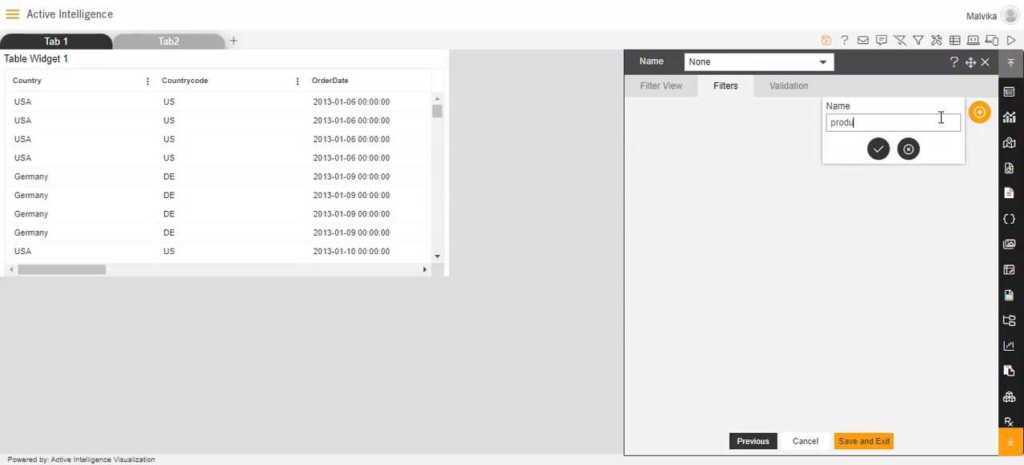
pyautogui.write('ctLine')
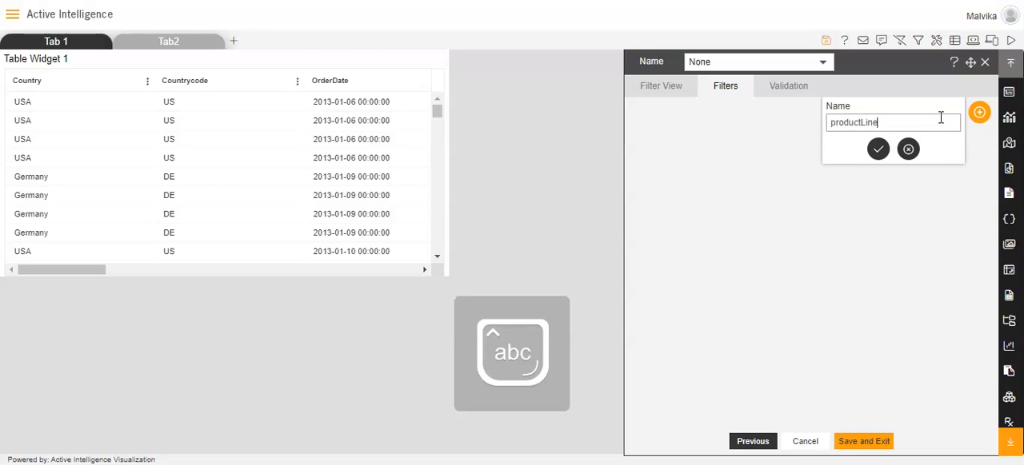
pyautogui.click(879, 151)
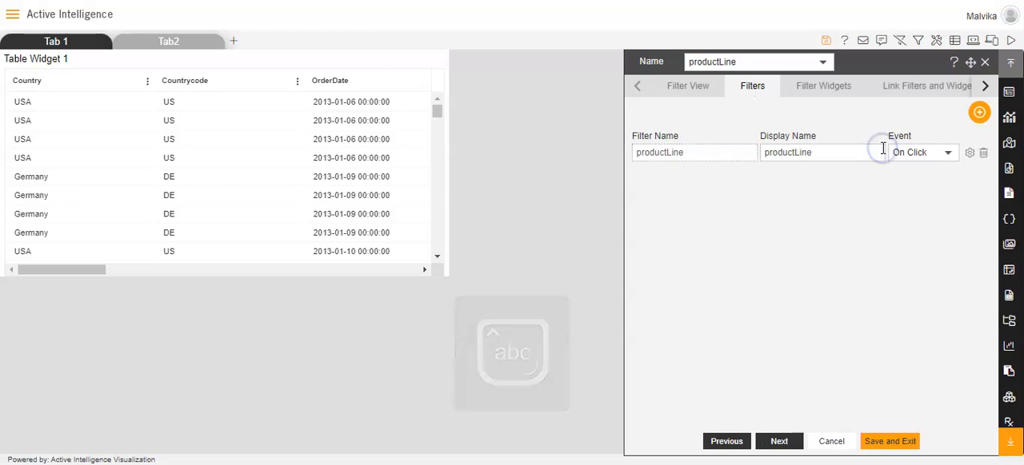
pyautogui.click(922, 153)
pyautogui.click(915, 134)
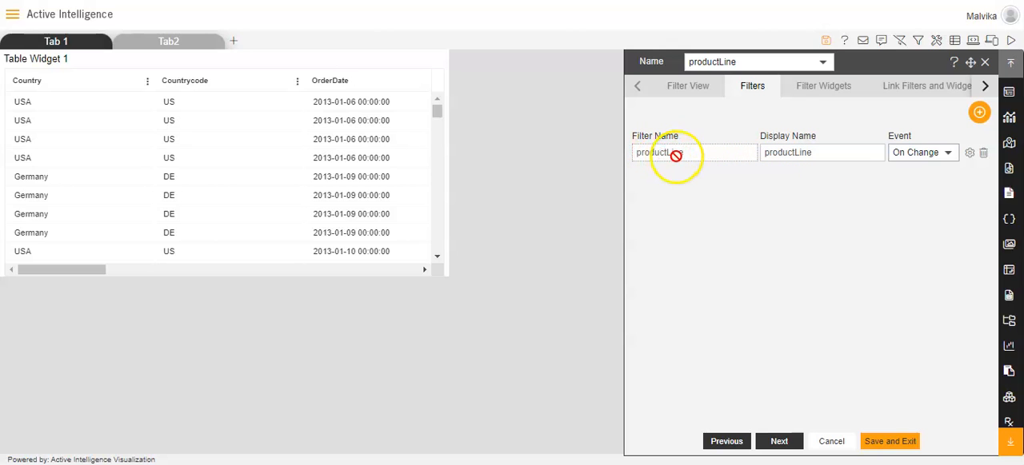
pyautogui.click(76, 44)
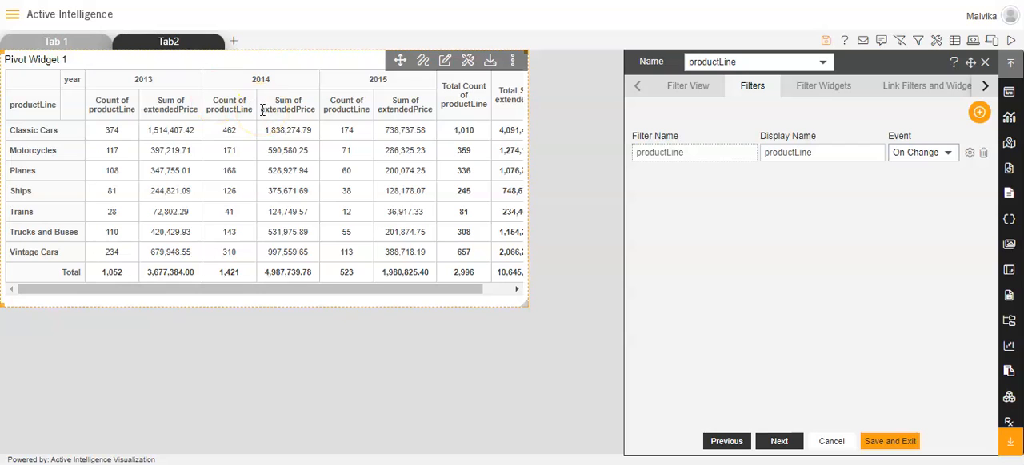
pyautogui.click(146, 45)
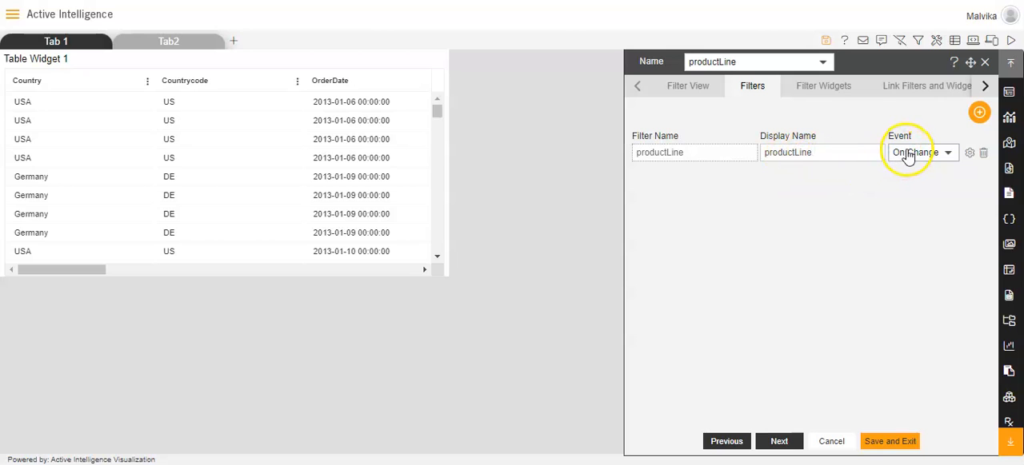
# Step: Configure the productLine filter widget with Datasets as its source, the Sales.cds dataset, and productLine as the column name
pyautogui.click(968, 154)
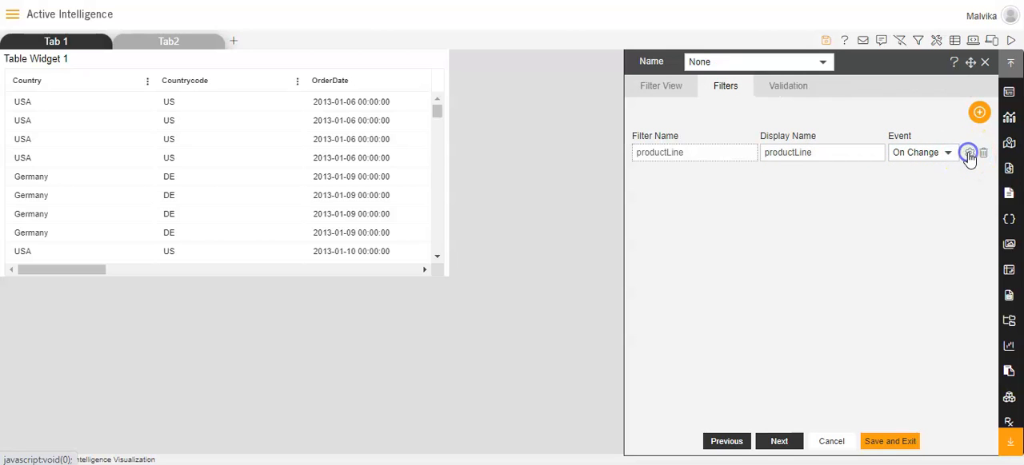
pyautogui.click(797, 125)
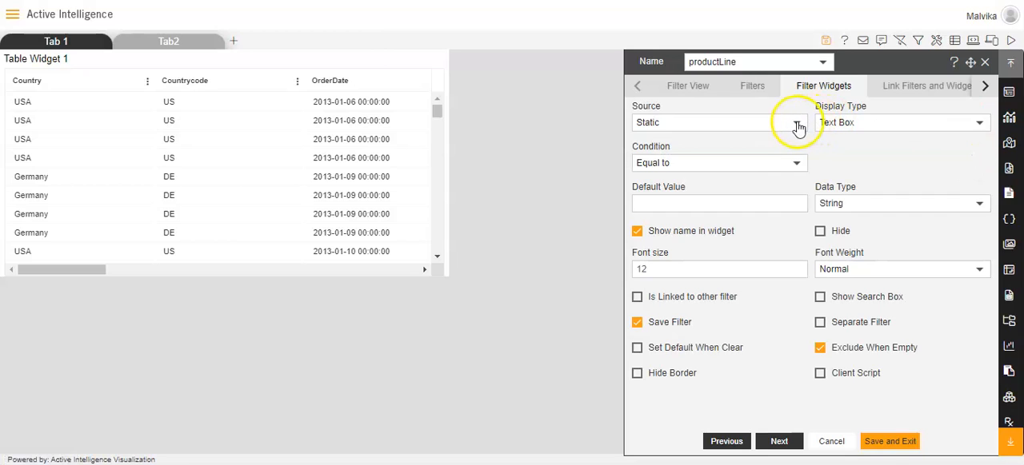
pyautogui.click(752, 152)
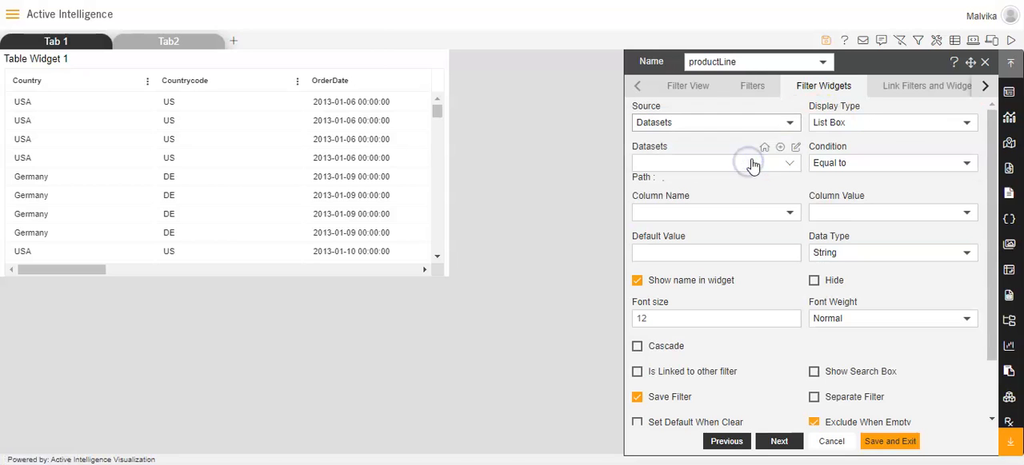
pyautogui.click(775, 166)
pyautogui.write('sales')
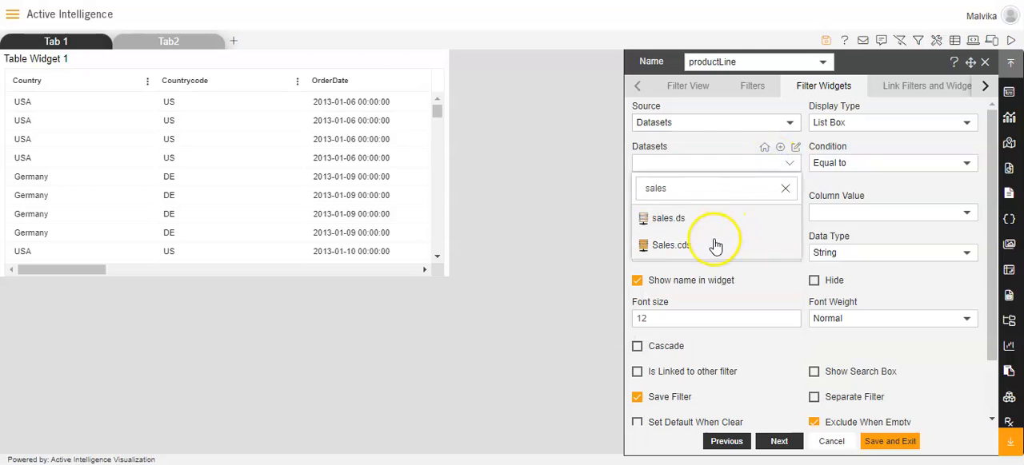
pyautogui.click(714, 244)
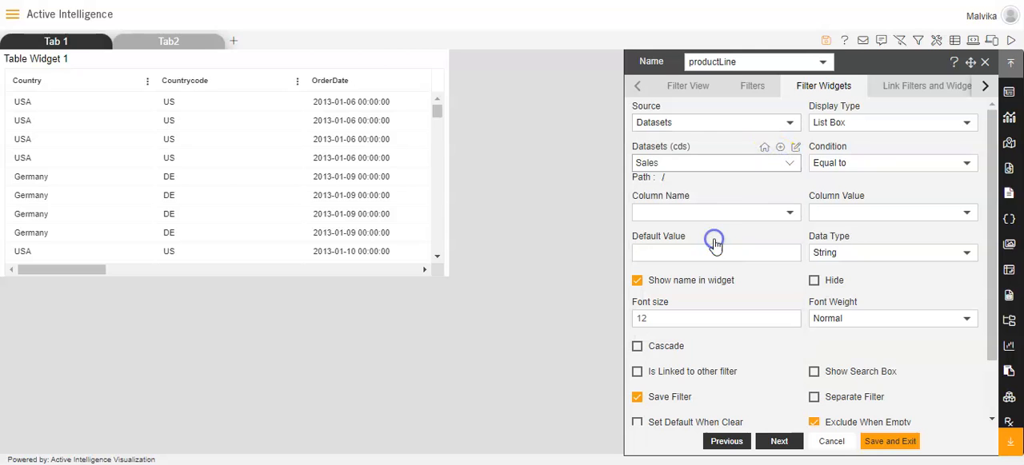
pyautogui.click(776, 214)
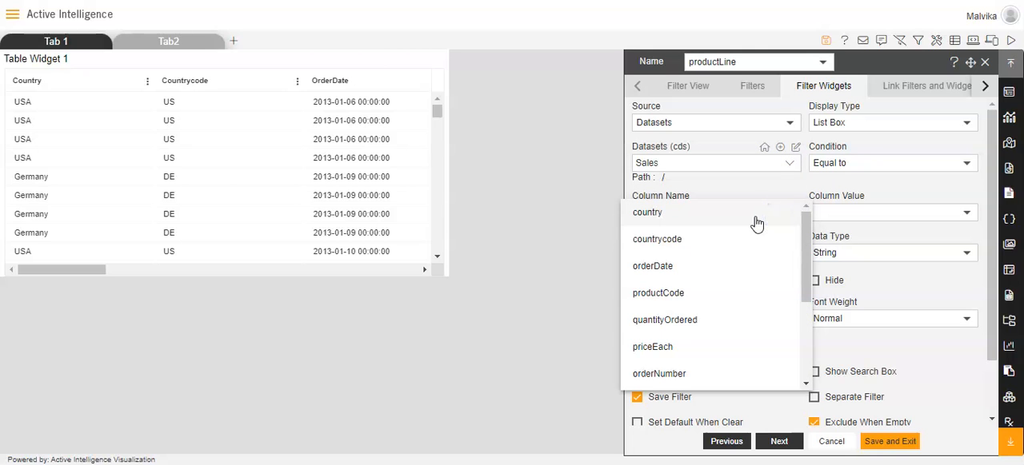
pyautogui.moveTo(805, 263); pyautogui.dragTo(807, 341)
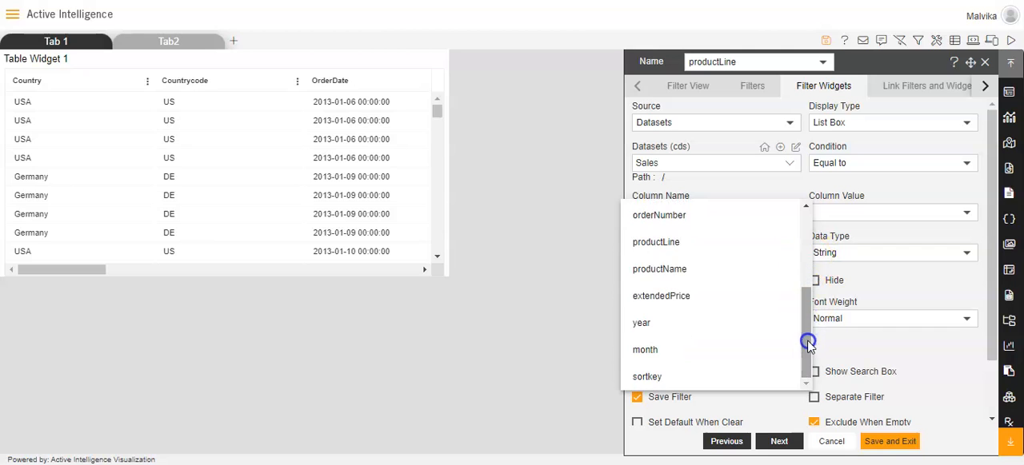
pyautogui.click(687, 243)
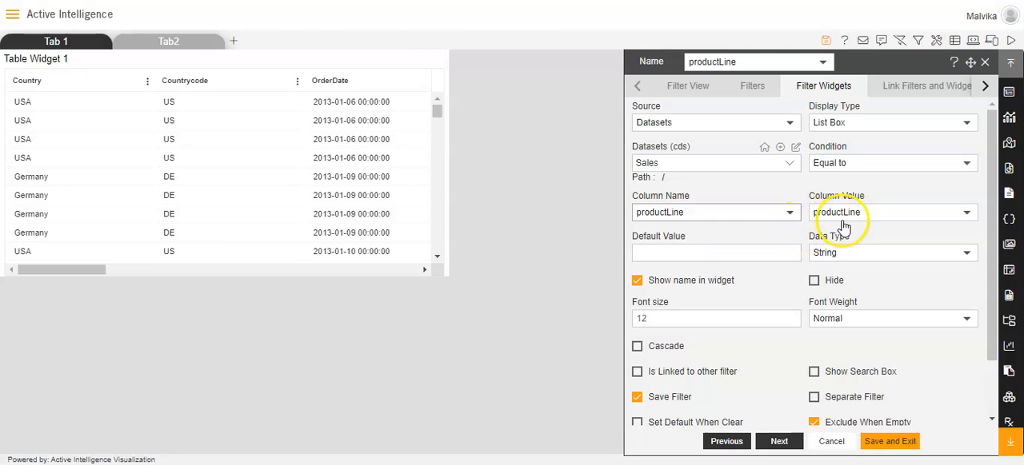
# Step: Link the productLine filter to the productLine column of Table Widget 1 on Tab2, Layer 1
pyautogui.click(916, 85)
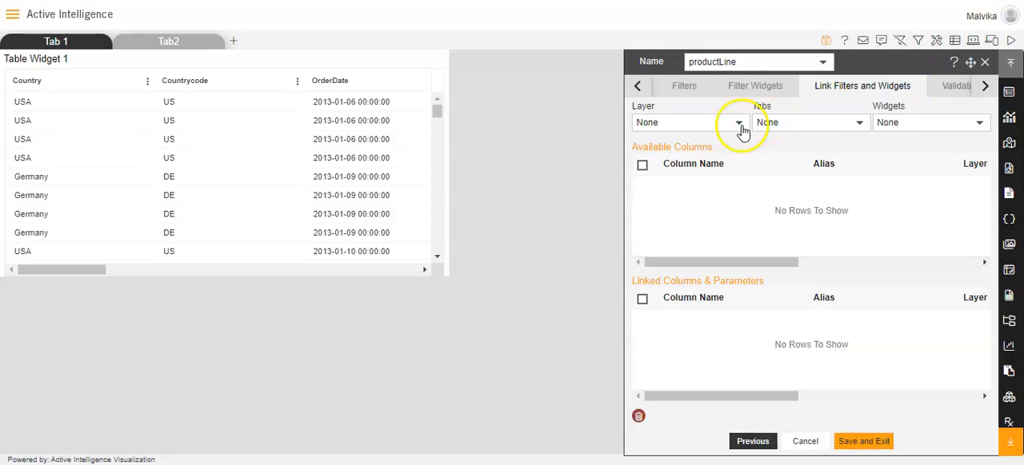
pyautogui.click(727, 129)
pyautogui.click(717, 147)
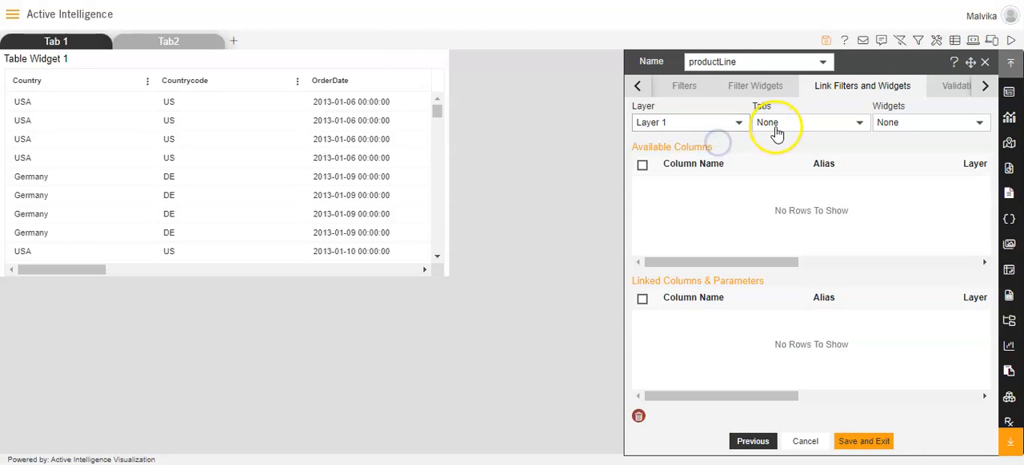
pyautogui.click(776, 128)
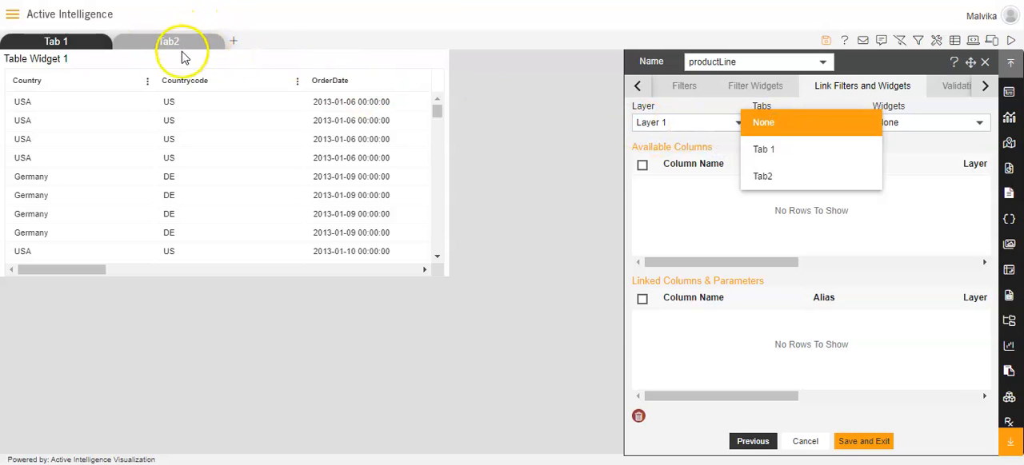
pyautogui.click(756, 178)
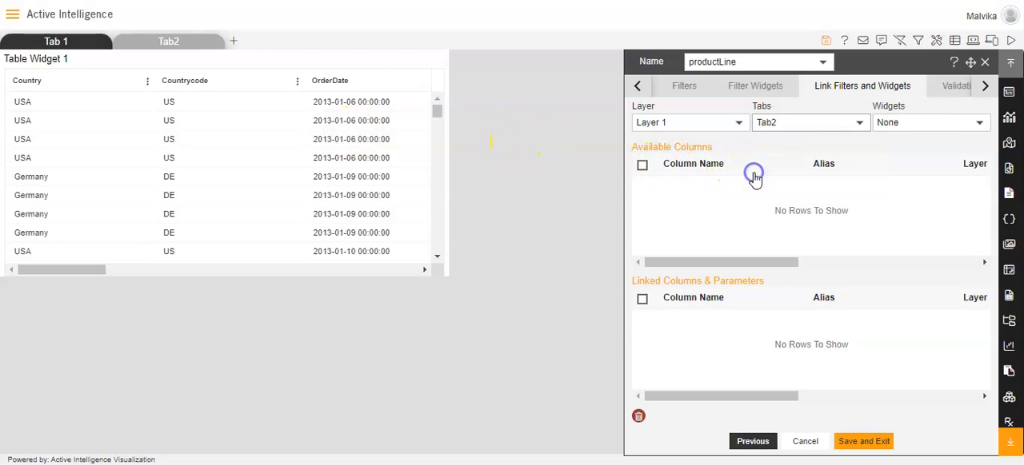
pyautogui.click(918, 132)
pyautogui.click(907, 150)
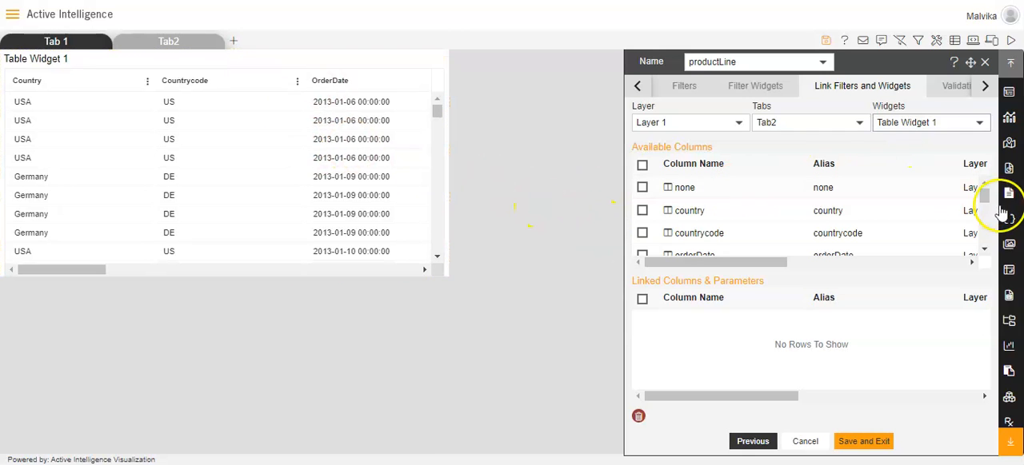
pyautogui.moveTo(986, 199); pyautogui.dragTo(982, 222)
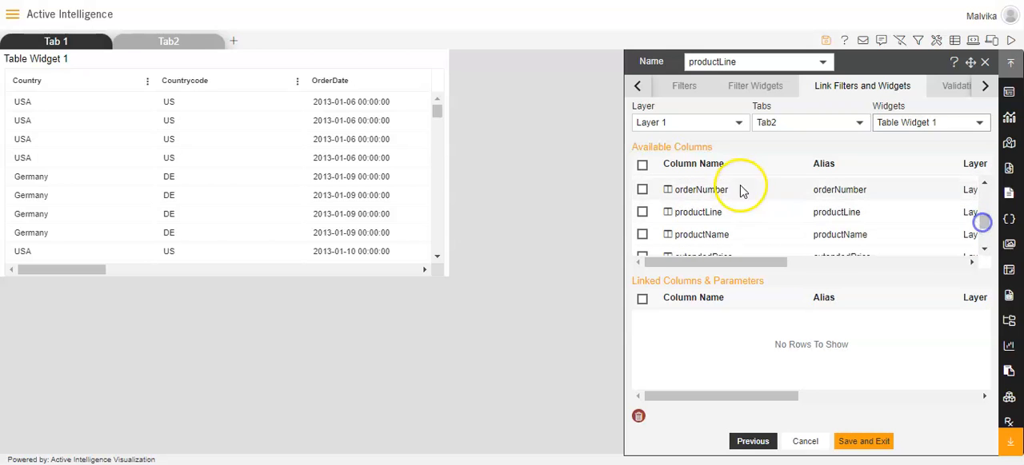
pyautogui.click(643, 213)
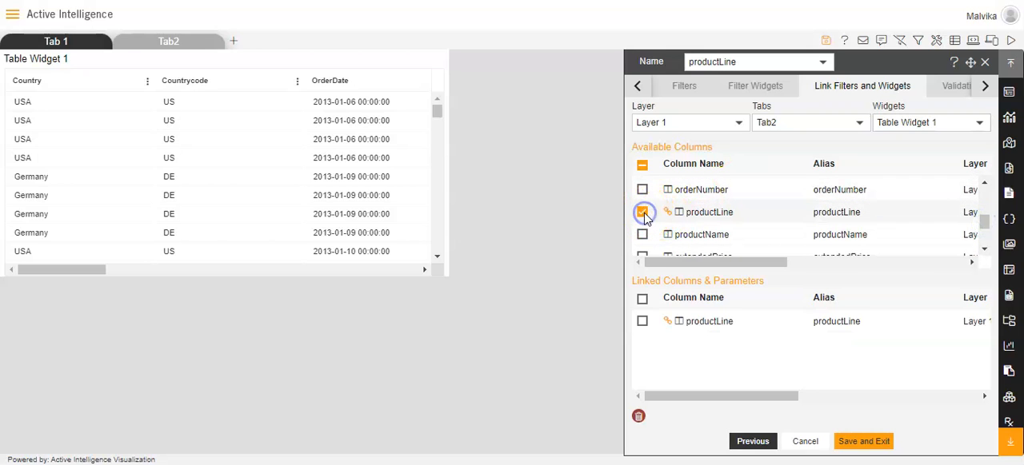
# Step: Add the productLine filter from the Filter View to the Tab2 canvas and save the filter settings
pyautogui.click(636, 89)
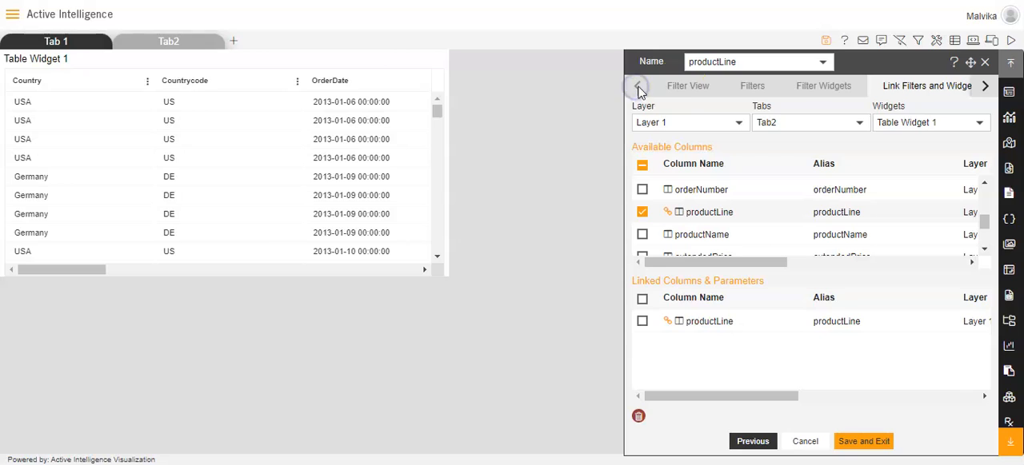
pyautogui.click(685, 88)
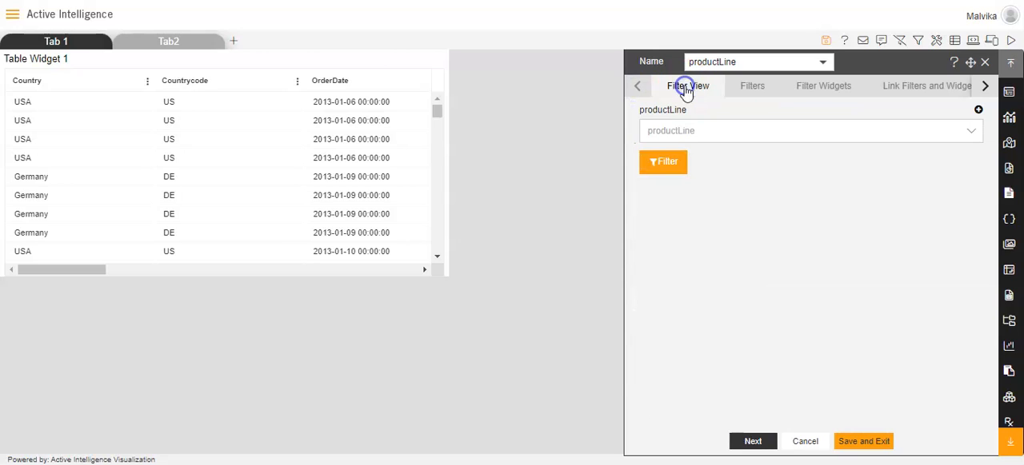
pyautogui.click(979, 111)
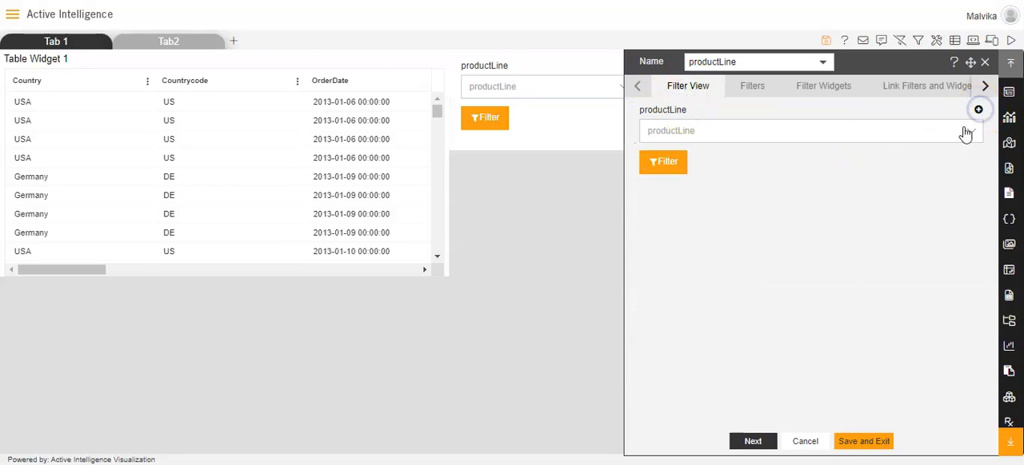
pyautogui.click(857, 442)
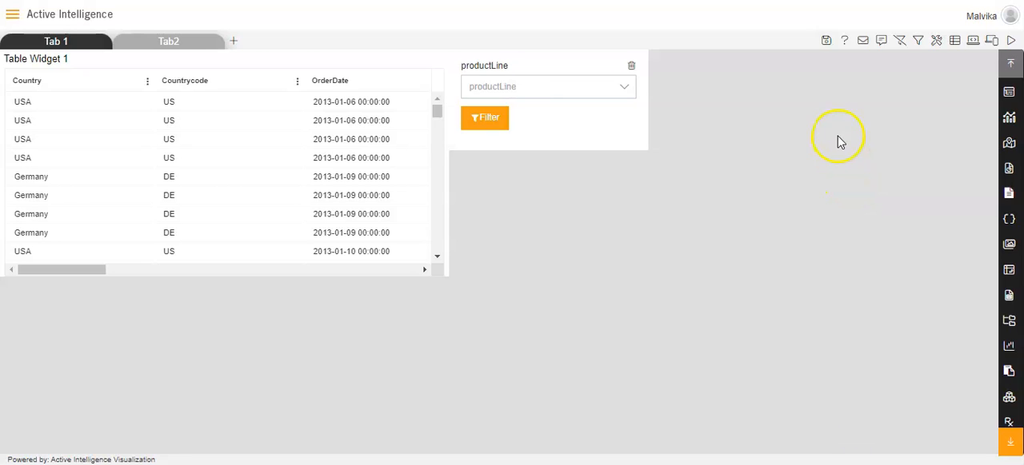
# Step: Save the dashboard without clearing the default parameters and open its preview
pyautogui.click(826, 40)
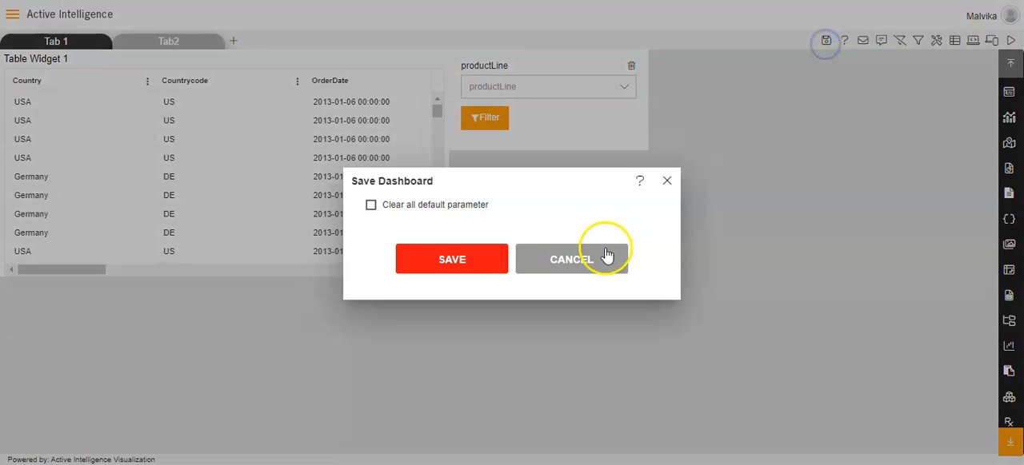
pyautogui.click(471, 259)
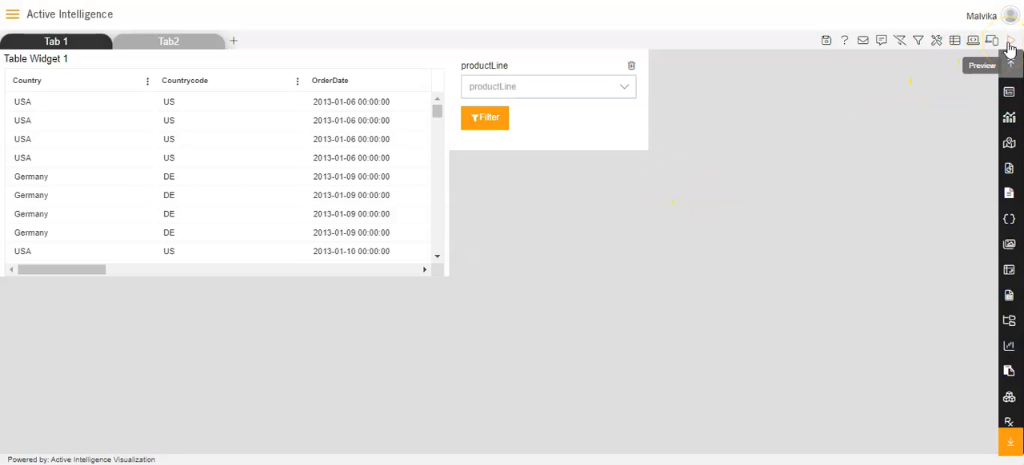
pyautogui.click(1007, 43)
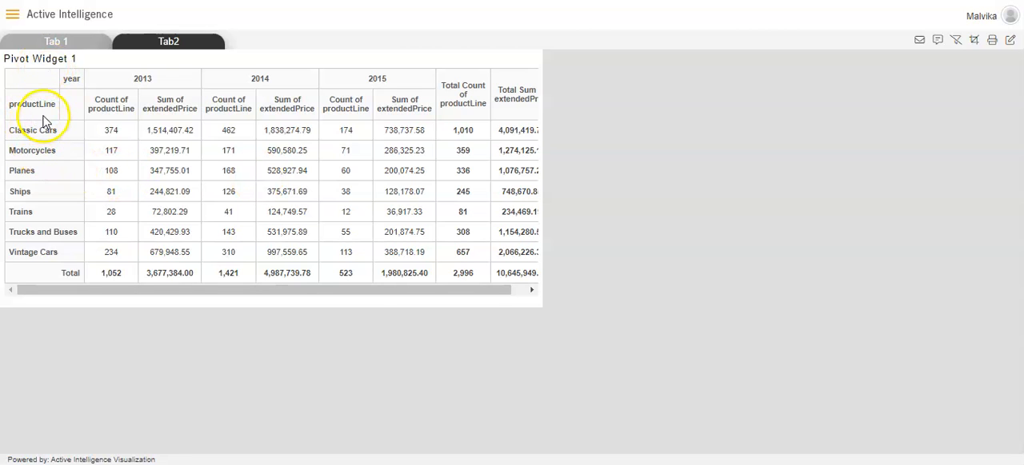
# Step: Compare the pivot on Tab 1 with the table and productLine filter on Tab2 in the preview
pyautogui.click(165, 44)
pyautogui.click(48, 40)
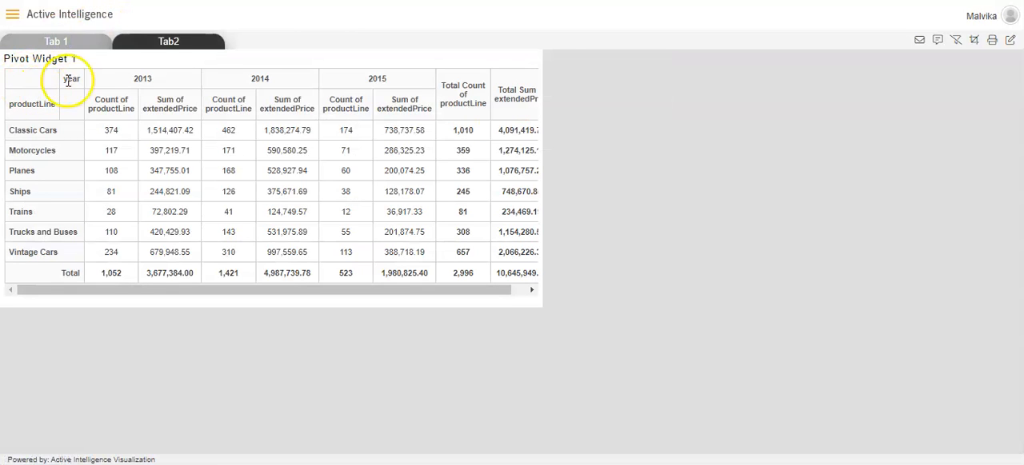
pyautogui.click(169, 41)
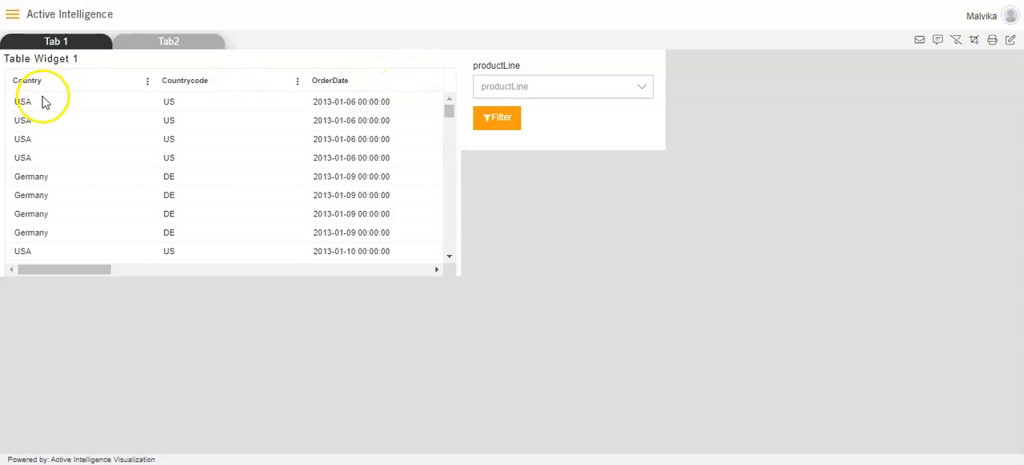
# Step: Test the script with the pivot's Motorcycles row and check the ProductLine column of the Tab2 table
pyautogui.click(51, 44)
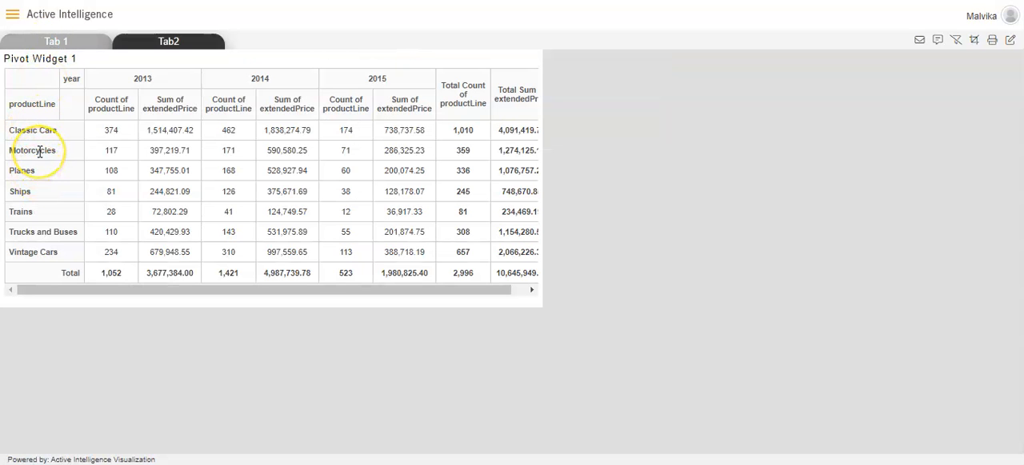
pyautogui.click(38, 151)
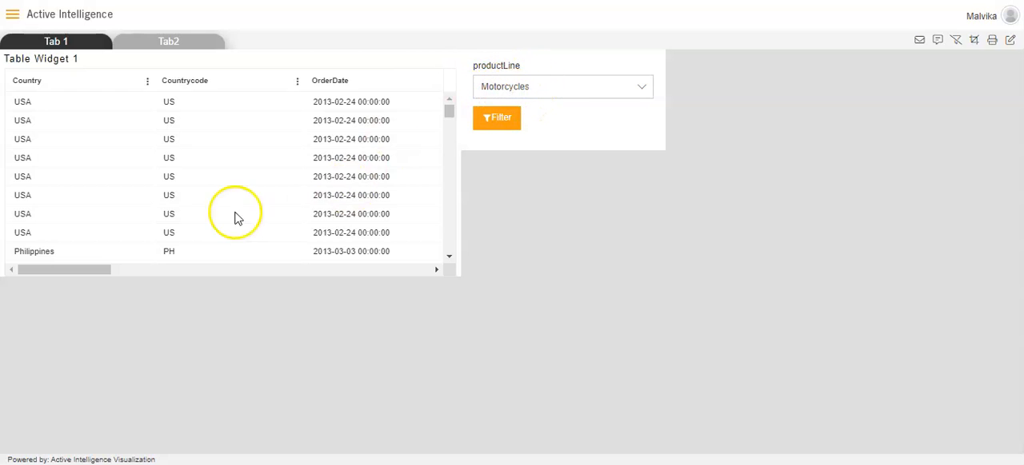
pyautogui.moveTo(96, 270); pyautogui.dragTo(277, 267)
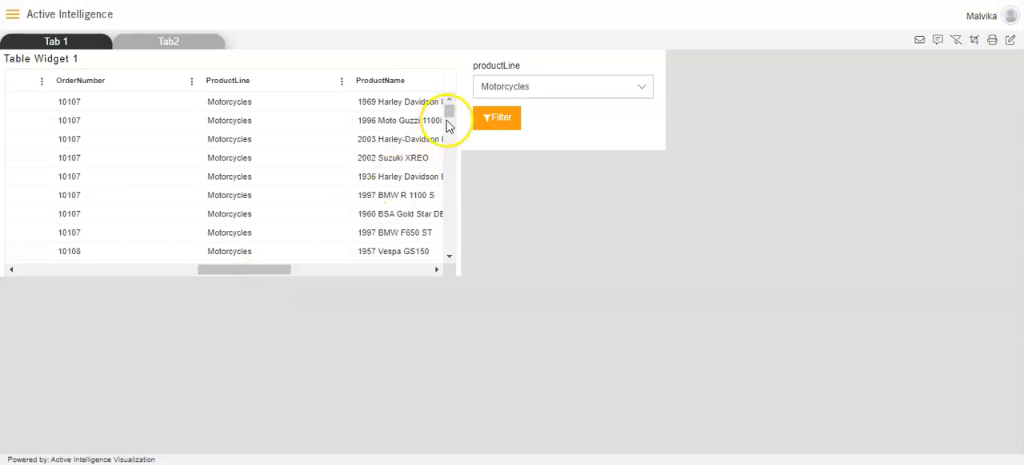
pyautogui.moveTo(447, 115); pyautogui.dragTo(446, 216)
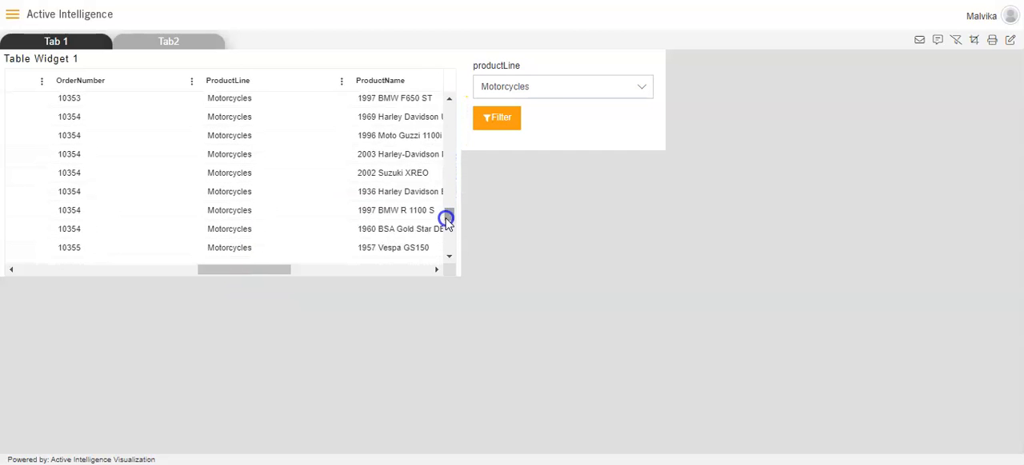
# Step: Test the script with the pivot's Planes row and check the ProductLine column of the Tab2 table
pyautogui.click(79, 45)
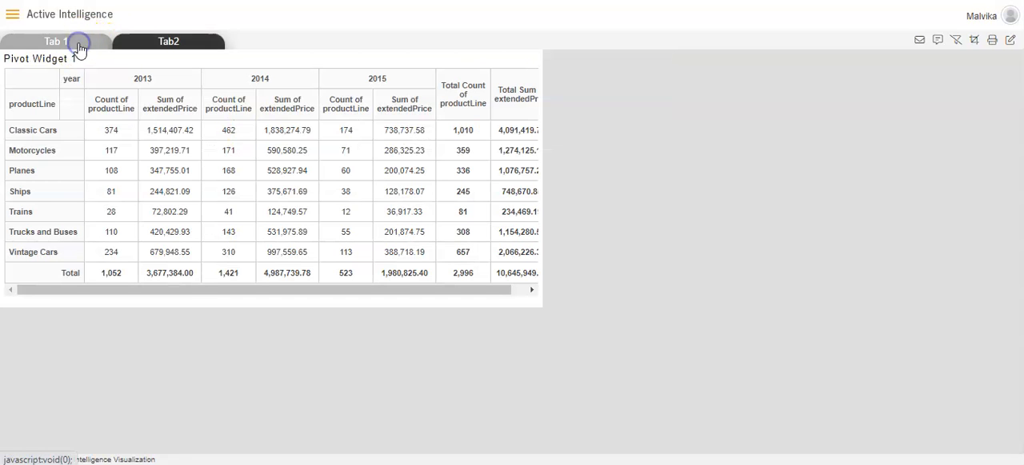
pyautogui.click(25, 171)
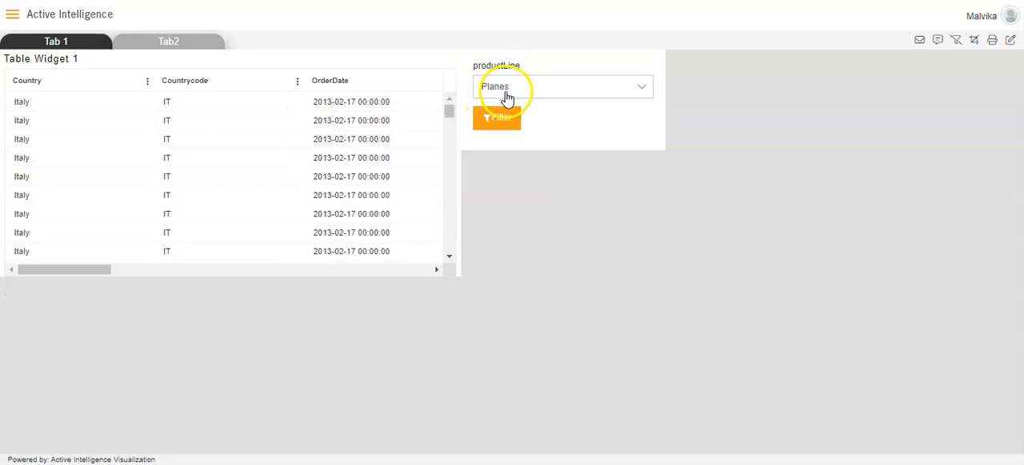
pyautogui.moveTo(101, 269); pyautogui.dragTo(290, 266)
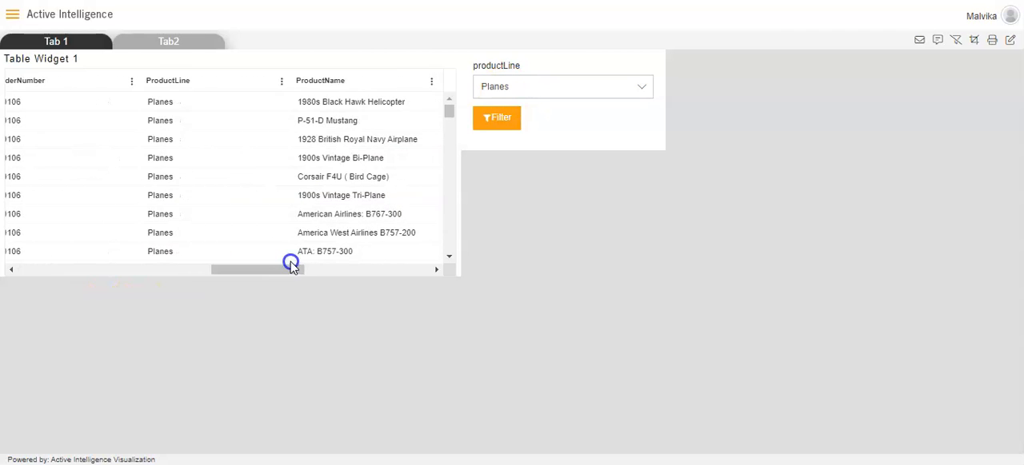
pyautogui.click(447, 118)
pyautogui.moveTo(447, 119); pyautogui.dragTo(449, 192)
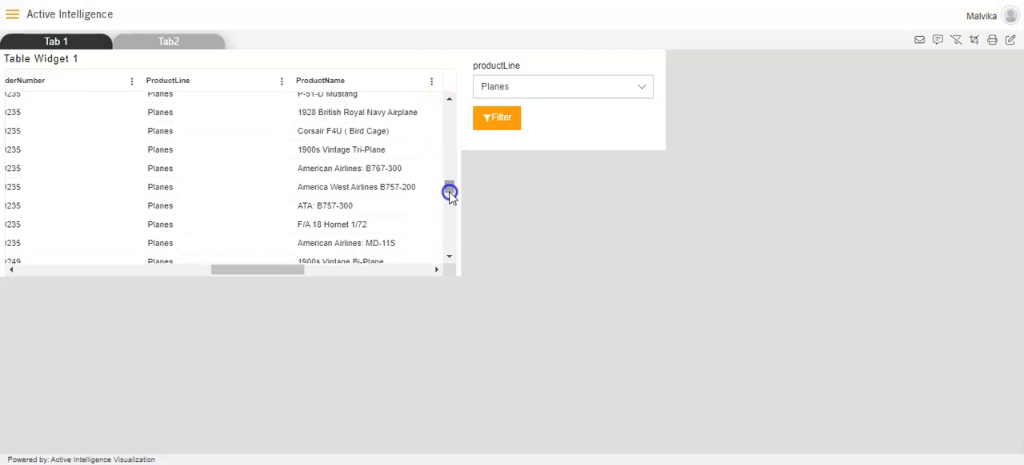
# Step: Reopen the dashboard for editing and set the script value of Pivot Widget 1's productLine row field to country
pyautogui.click(63, 36)
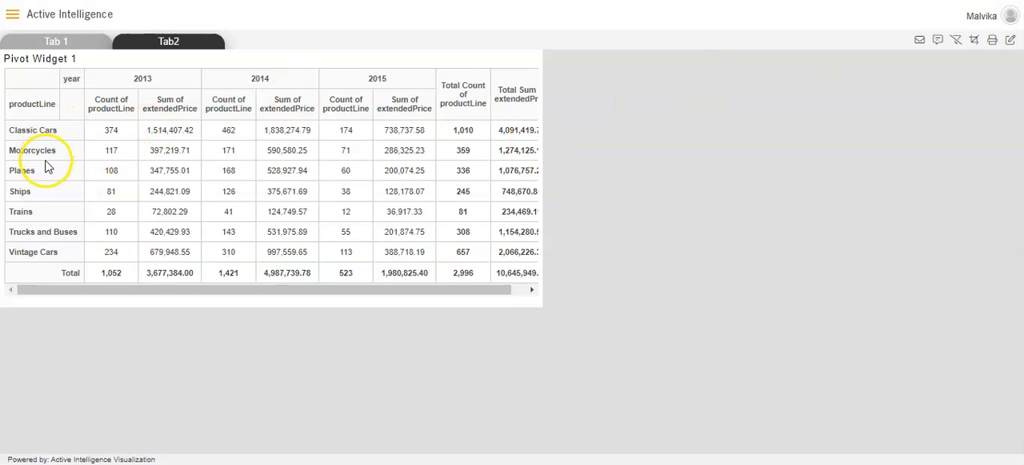
pyautogui.click(1011, 41)
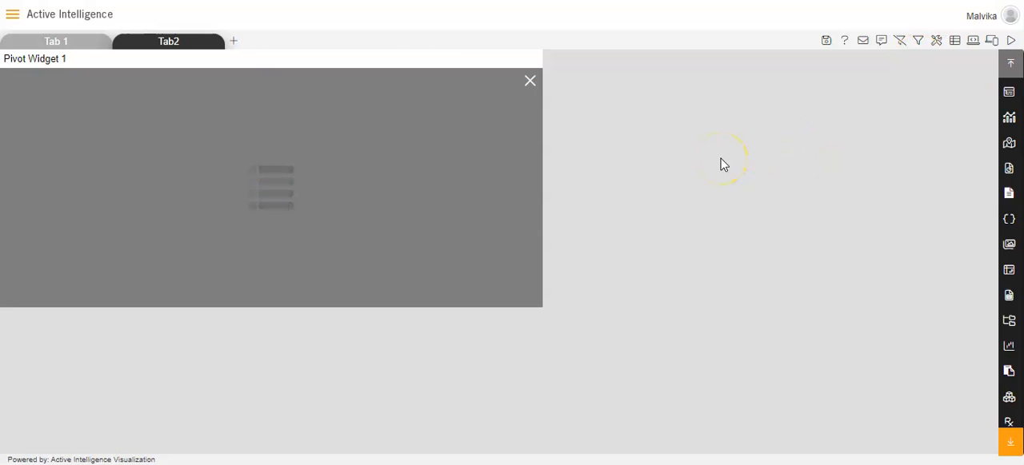
pyautogui.moveTo(491, 107)
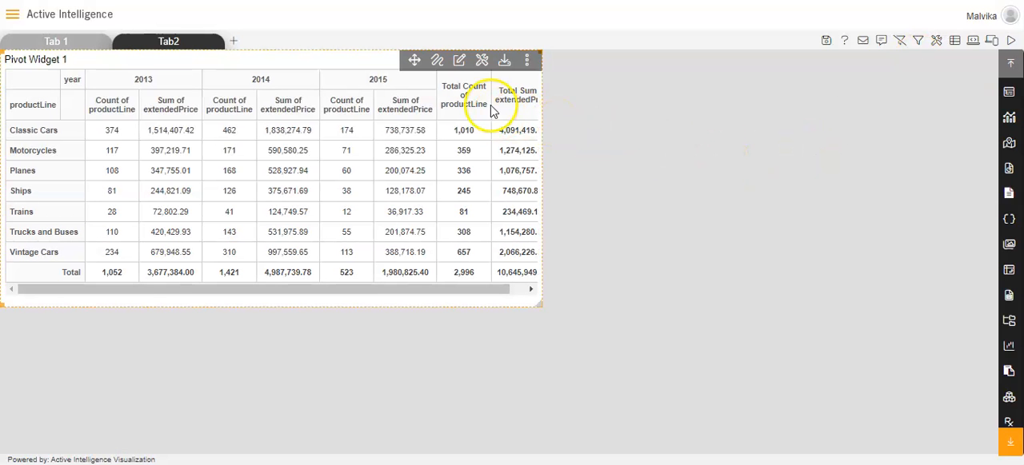
pyautogui.click(461, 64)
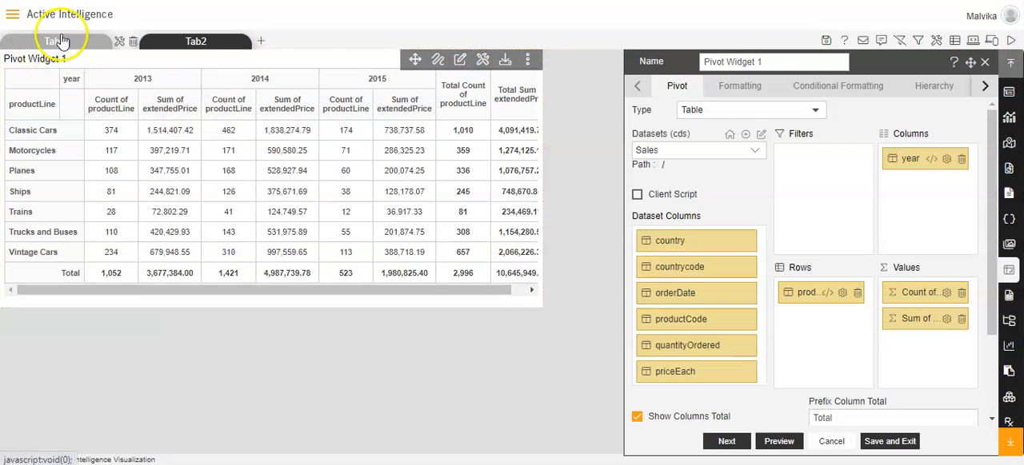
pyautogui.click(847, 293)
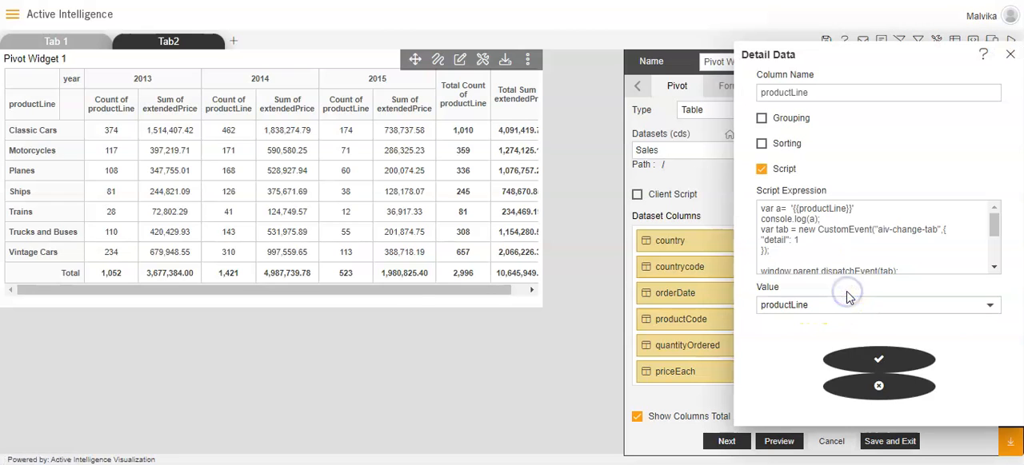
pyautogui.click(798, 306)
pyautogui.moveTo(1008, 316); pyautogui.dragTo(1001, 235)
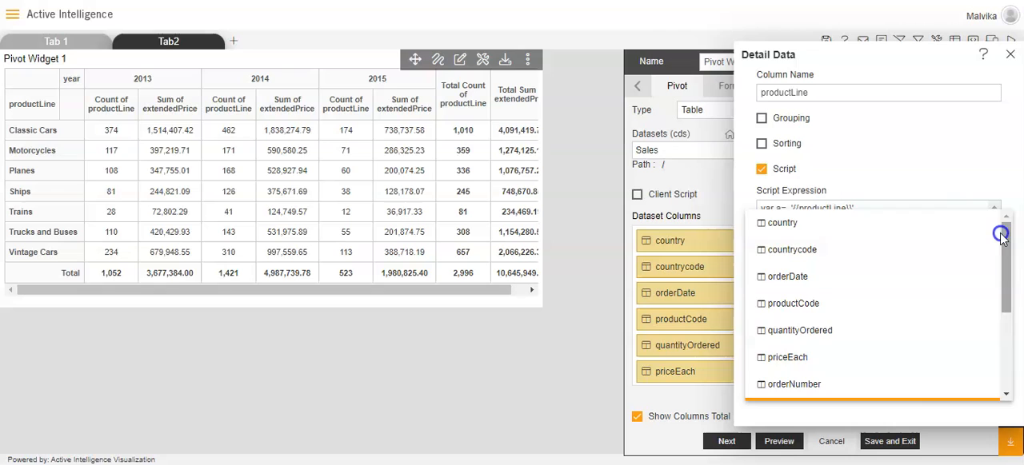
pyautogui.click(944, 223)
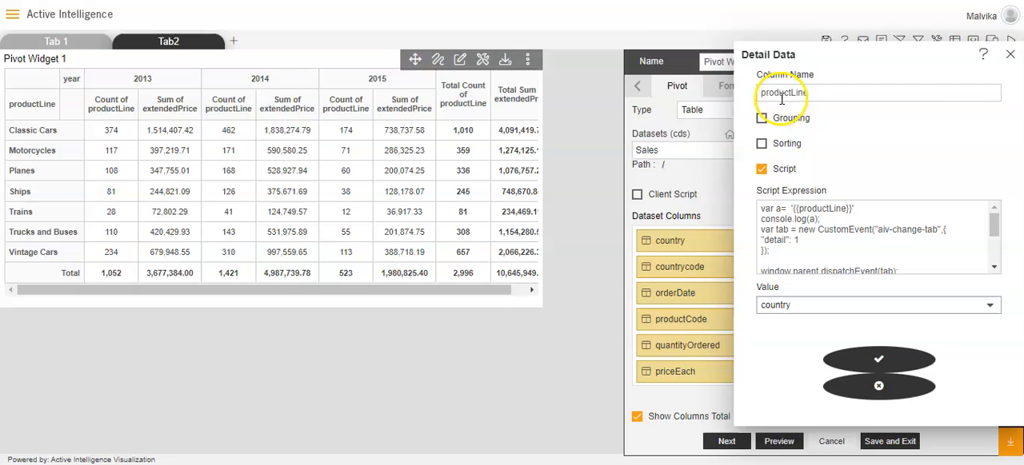
pyautogui.click(878, 359)
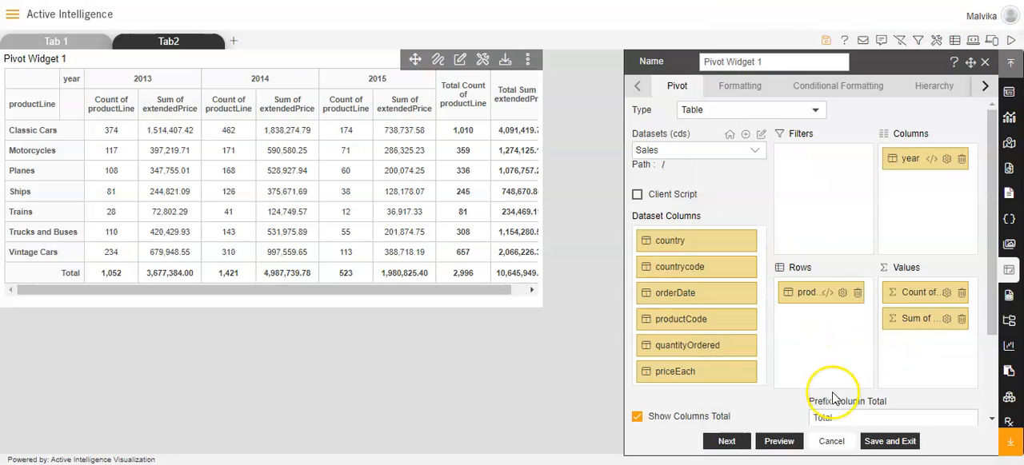
# Step: Preview and save the Pivot Widget 1 changes, and save the dashboard without clearing the default parameters
pyautogui.click(777, 442)
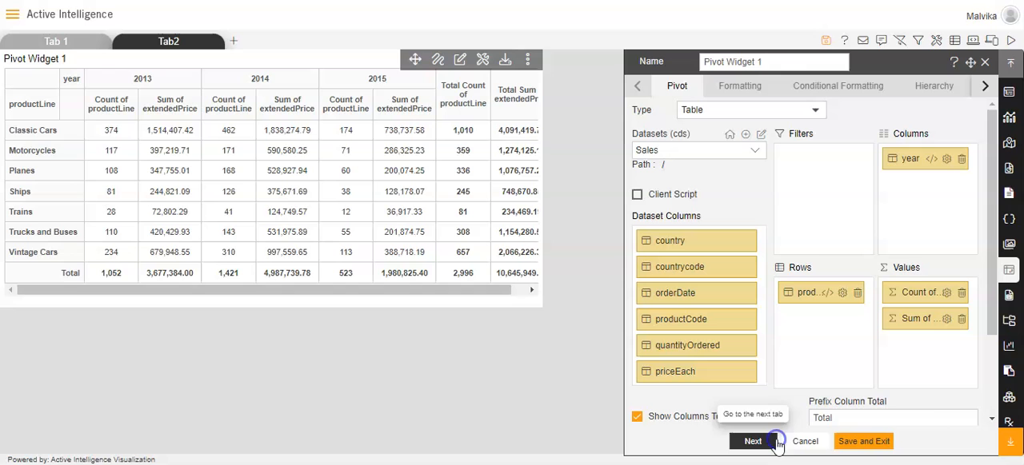
pyautogui.click(853, 446)
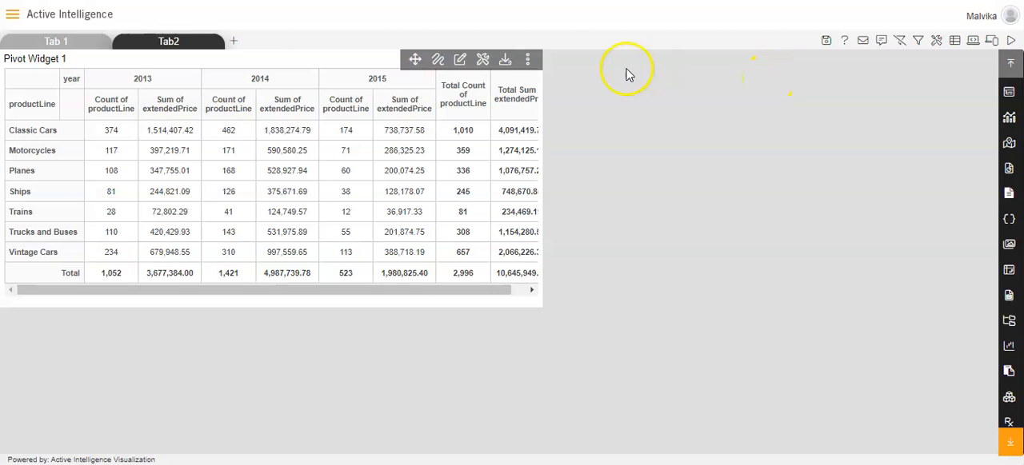
pyautogui.click(826, 40)
pyautogui.click(458, 259)
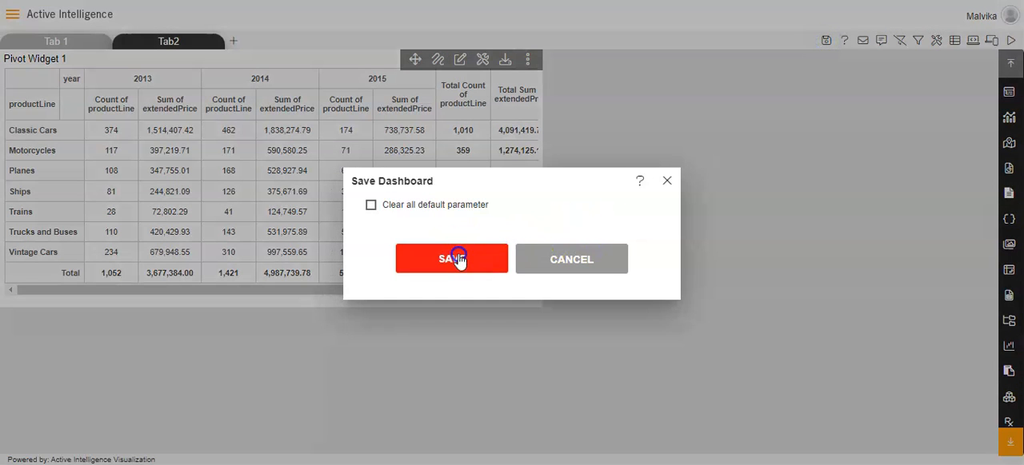
# Step: On Tab2, edit the productLine filter so that both its column name and column value are country
pyautogui.moveTo(205, 52)
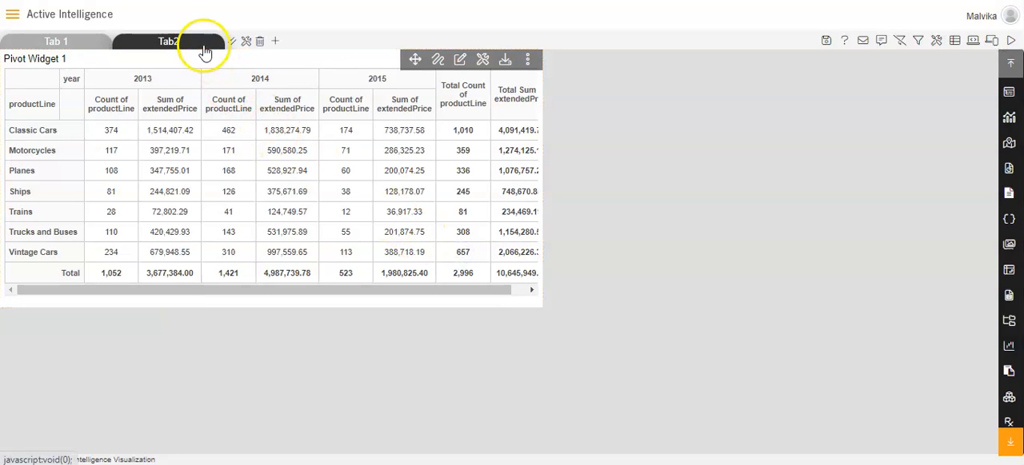
pyautogui.click(229, 41)
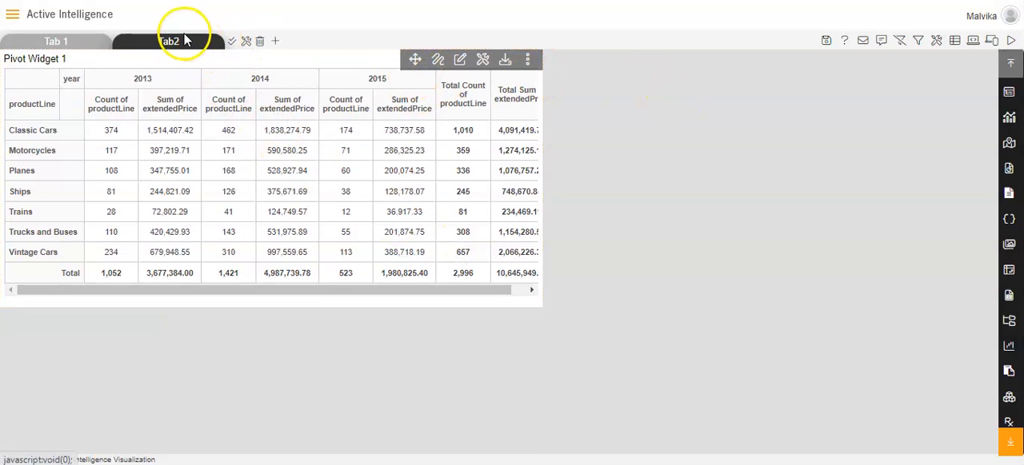
pyautogui.click(177, 42)
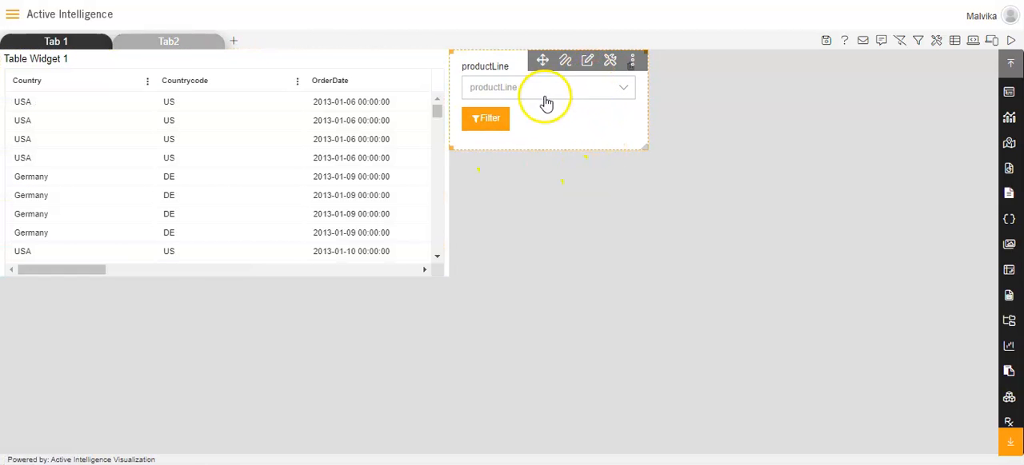
pyautogui.click(587, 60)
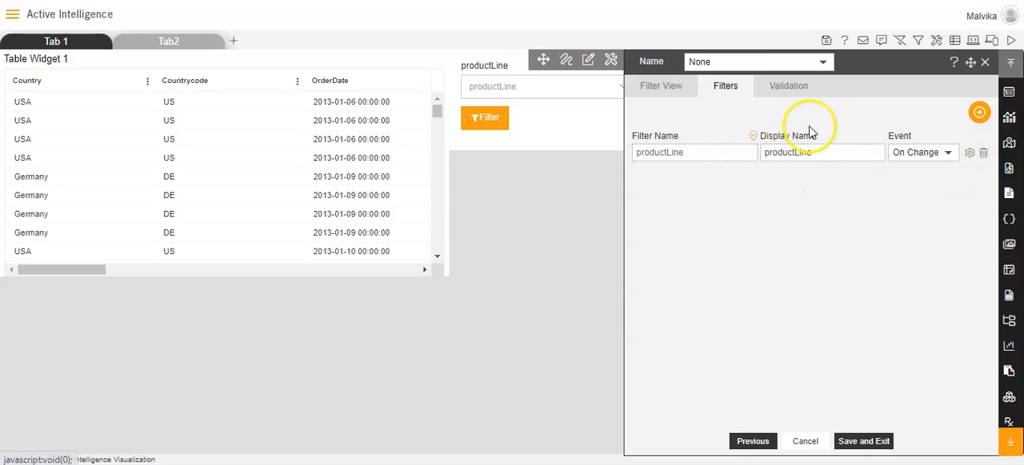
pyautogui.click(970, 155)
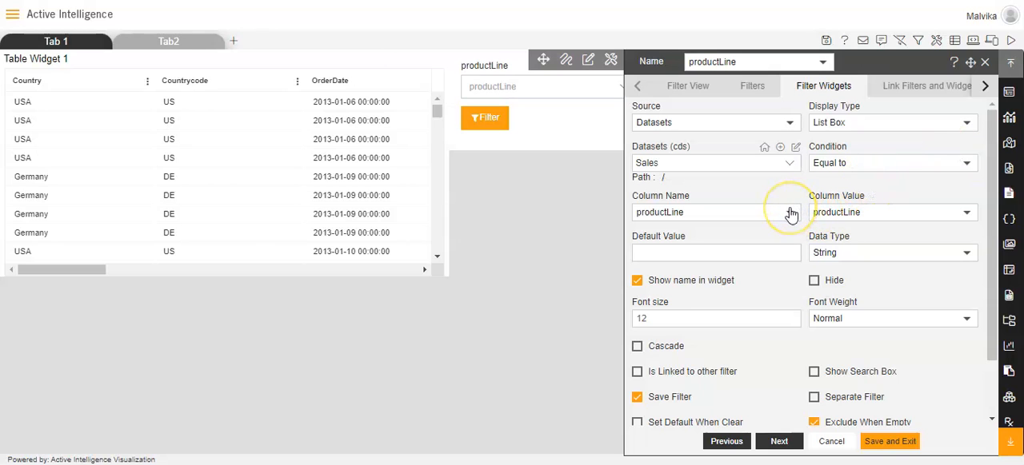
pyautogui.click(789, 212)
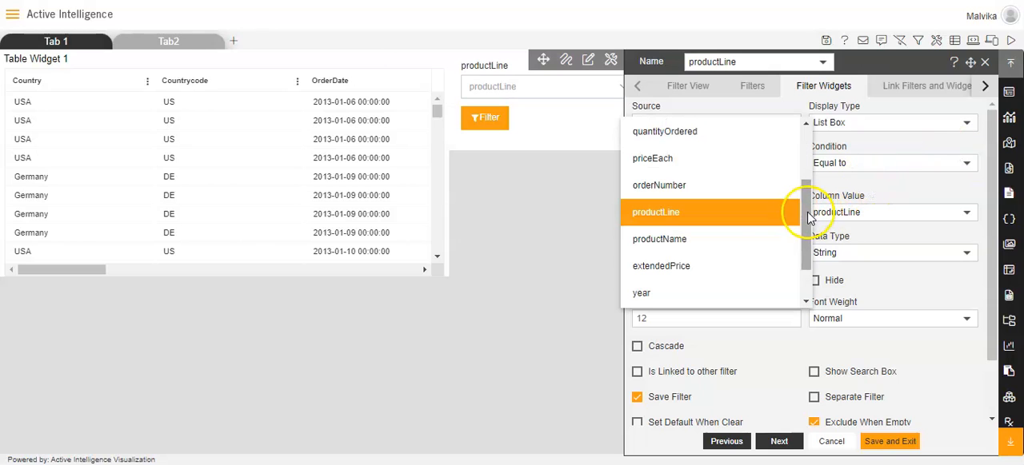
pyautogui.moveTo(805, 209); pyautogui.dragTo(807, 152)
pyautogui.click(771, 139)
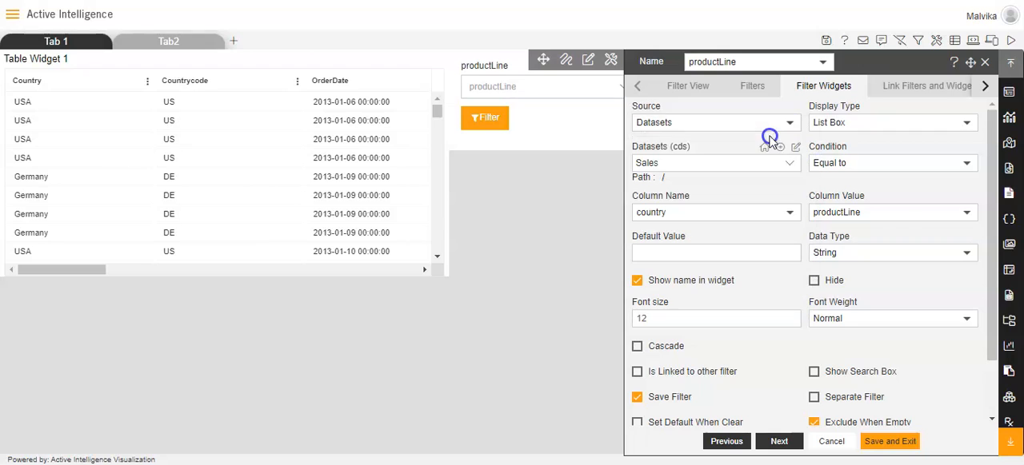
pyautogui.click(902, 225)
pyautogui.moveTo(983, 183); pyautogui.dragTo(984, 134)
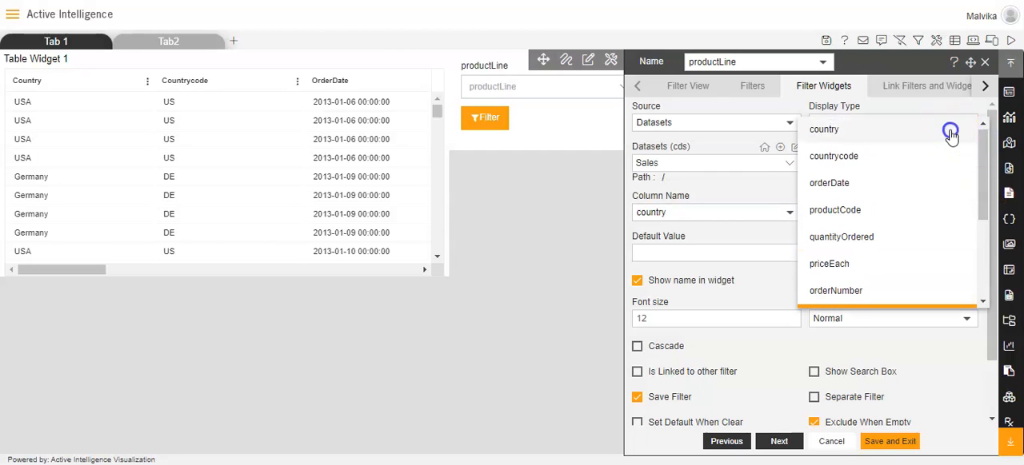
pyautogui.click(950, 133)
# Step: Link the filter to the country column of Table Widget 1 in Layer 1 on Tab2
pyautogui.click(922, 93)
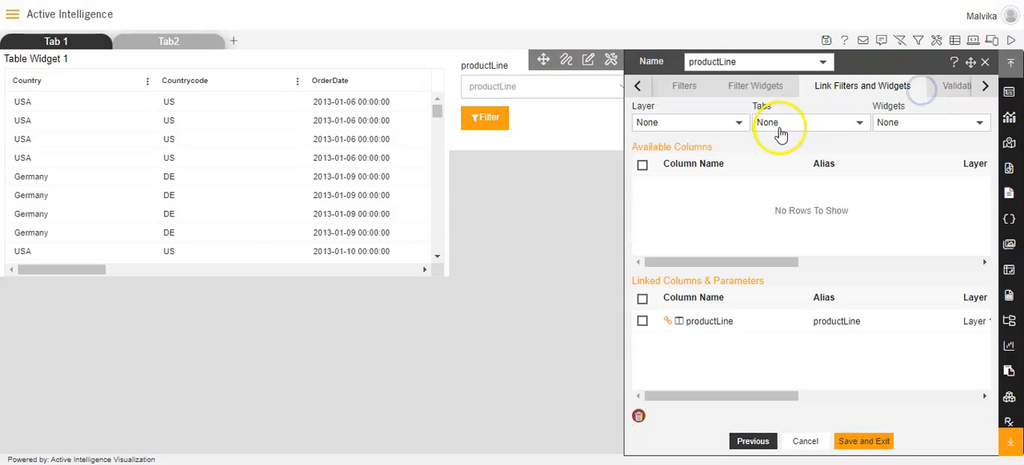
pyautogui.click(740, 124)
pyautogui.click(726, 143)
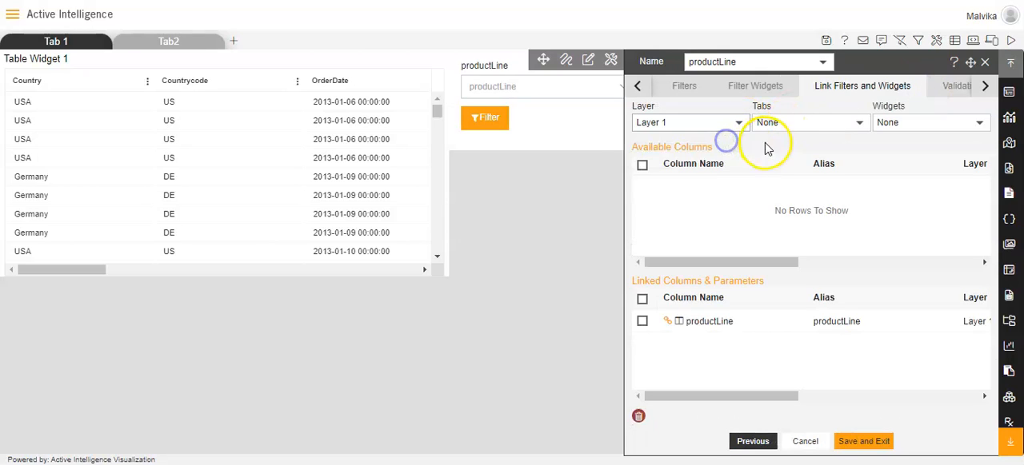
pyautogui.click(791, 122)
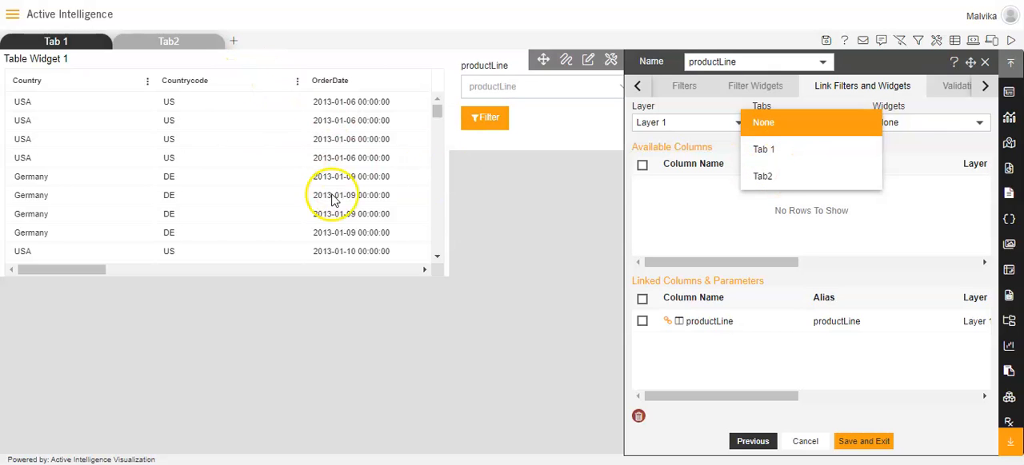
pyautogui.click(755, 173)
pyautogui.click(879, 125)
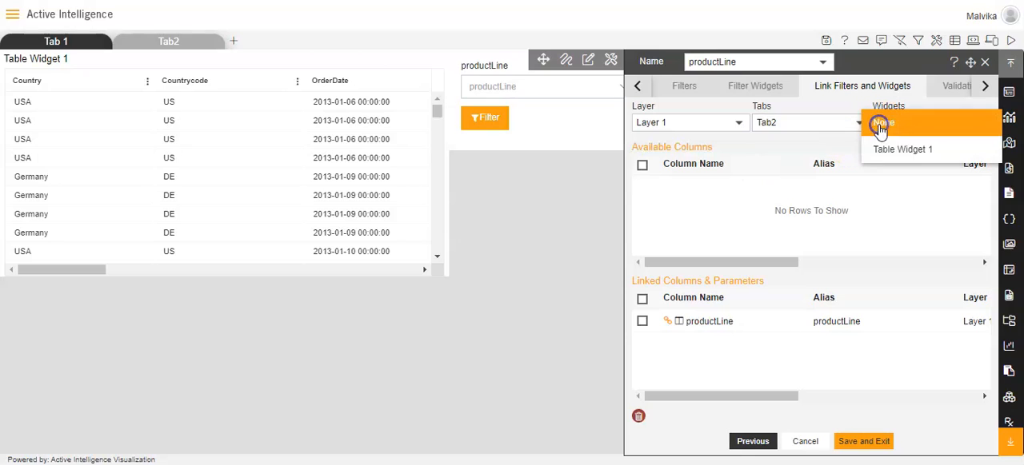
pyautogui.click(885, 147)
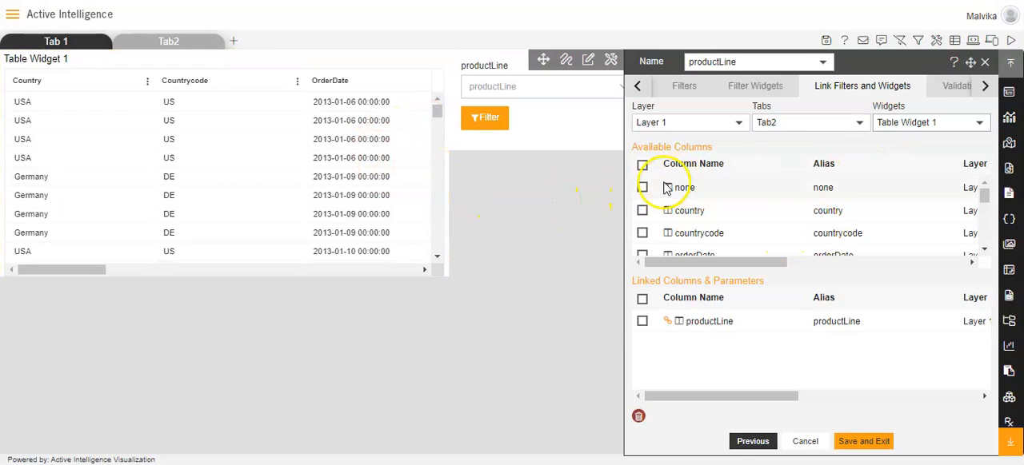
pyautogui.click(644, 212)
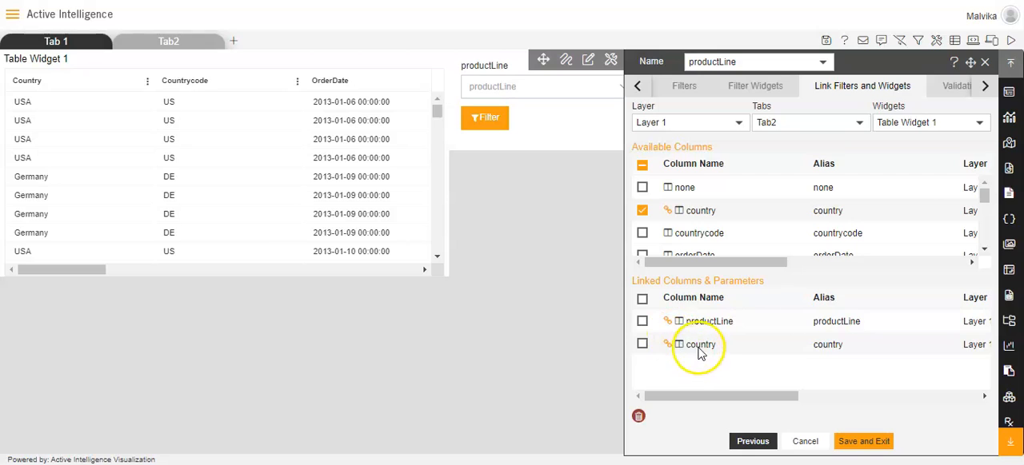
# Step: Remove productLine from the filter's linked columns, review the filter view, and save the filter
pyautogui.click(641, 321)
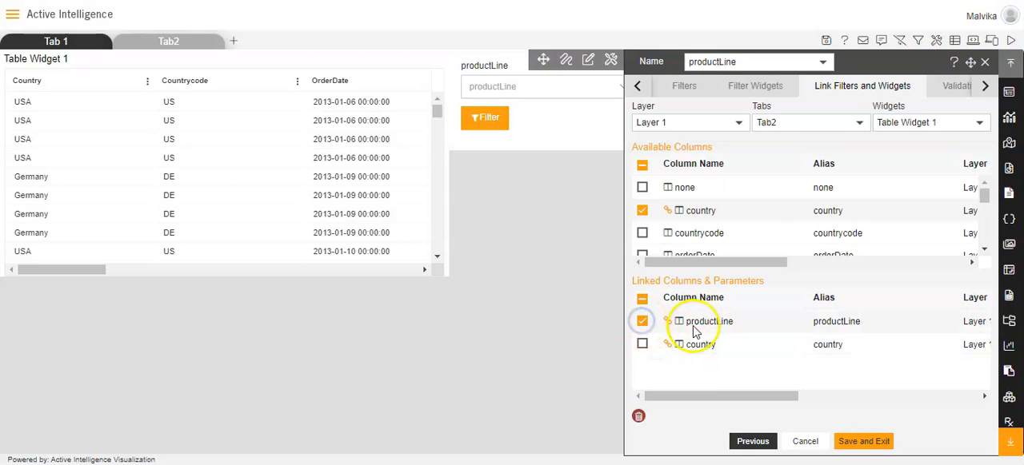
pyautogui.click(638, 416)
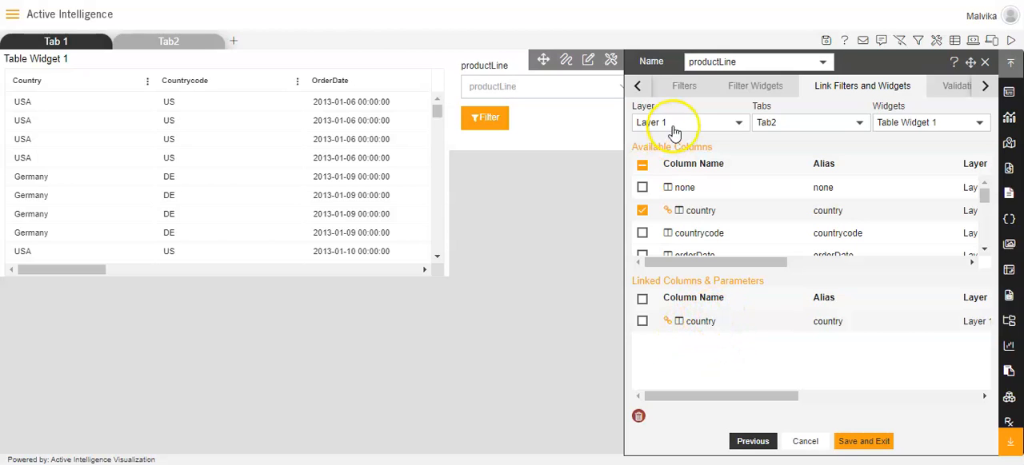
pyautogui.click(641, 86)
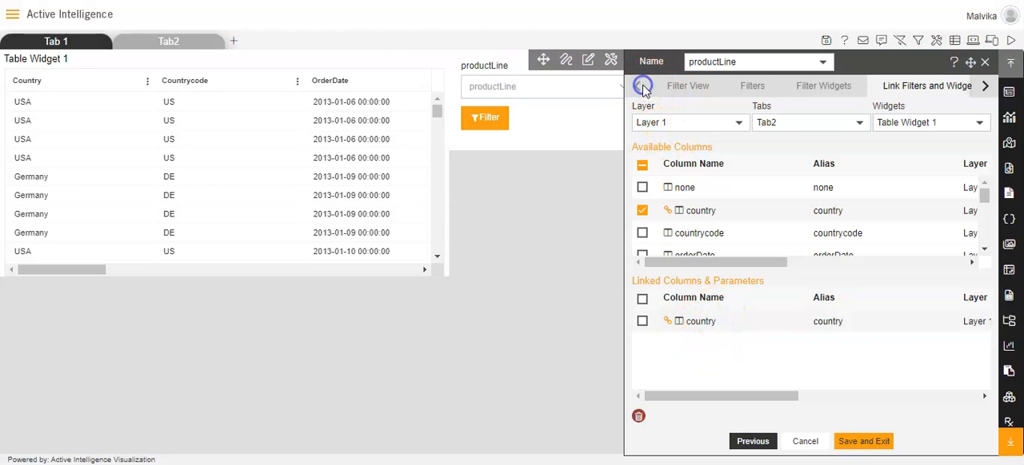
pyautogui.click(692, 87)
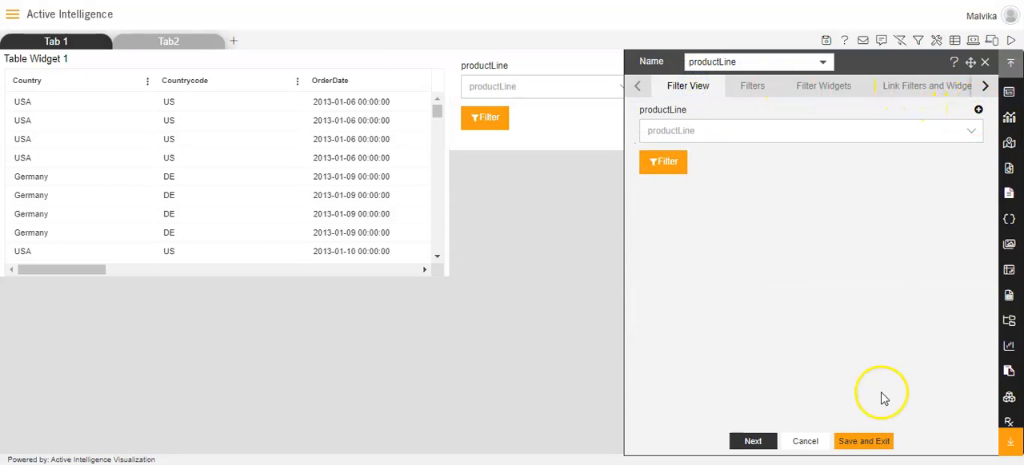
pyautogui.click(863, 442)
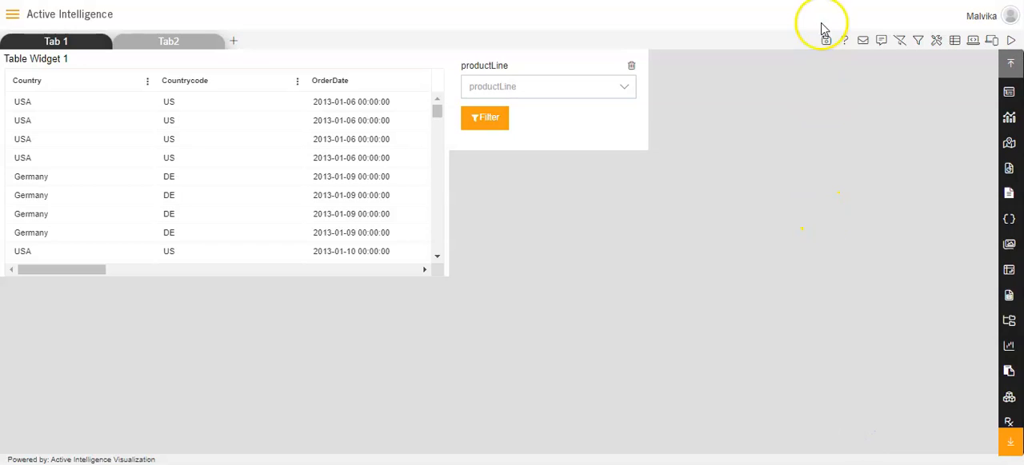
# Step: Save the dashboard without clearing the default parameters and open it in view mode
pyautogui.click(826, 42)
pyautogui.click(481, 262)
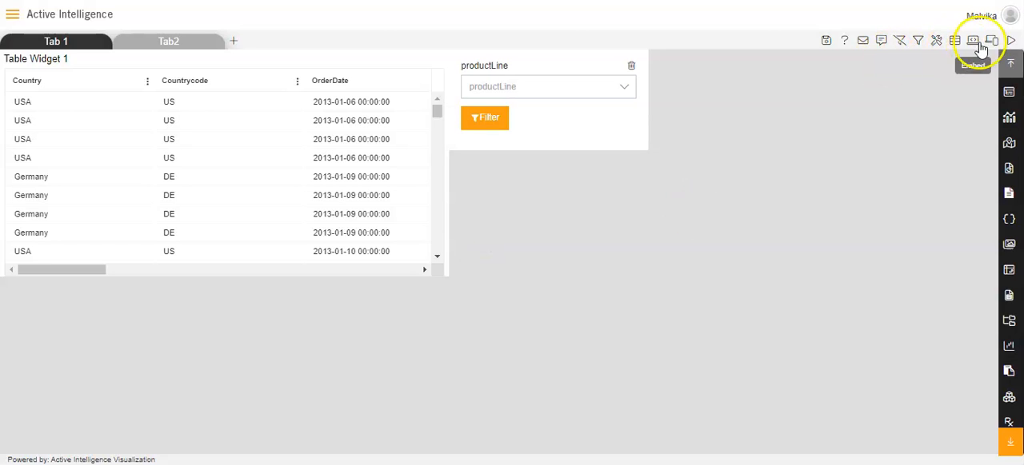
pyautogui.click(1008, 41)
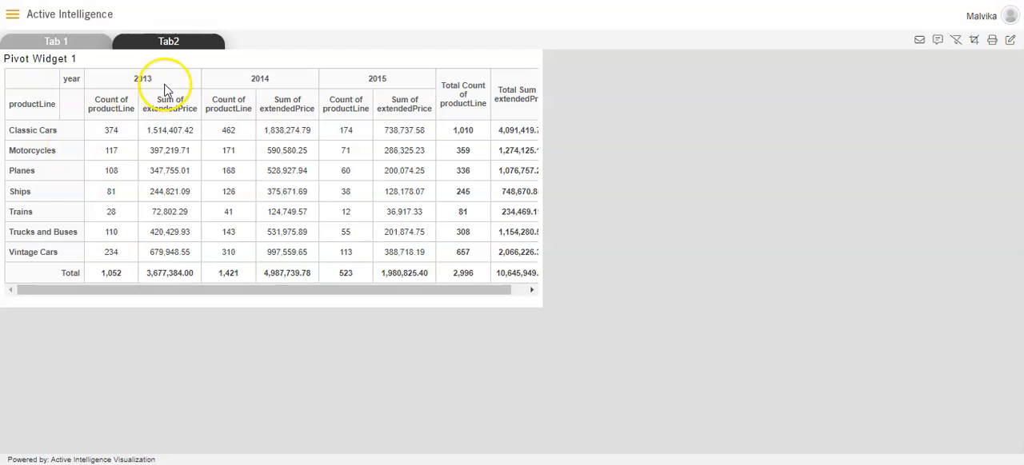
# Step: View the Tab2 table, test the script with the pivot's Motorcycles row, and check the table's Country column
pyautogui.click(174, 46)
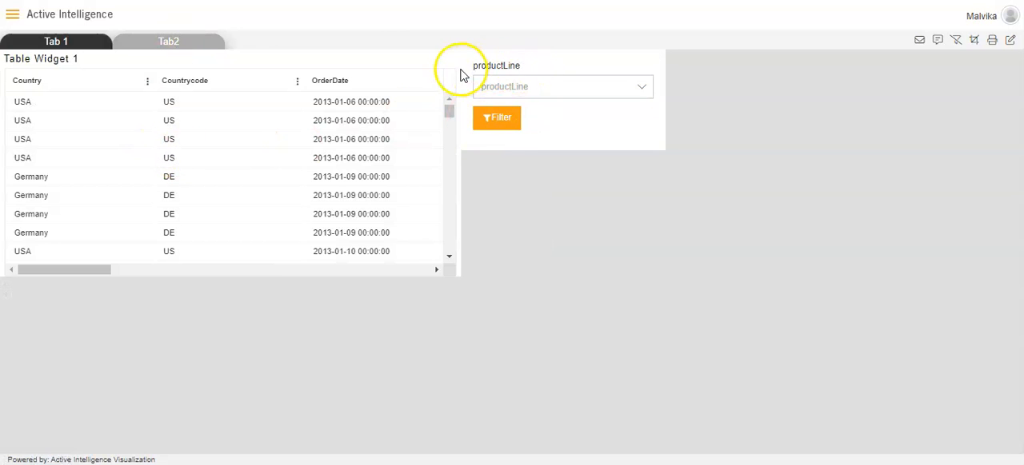
pyautogui.click(80, 42)
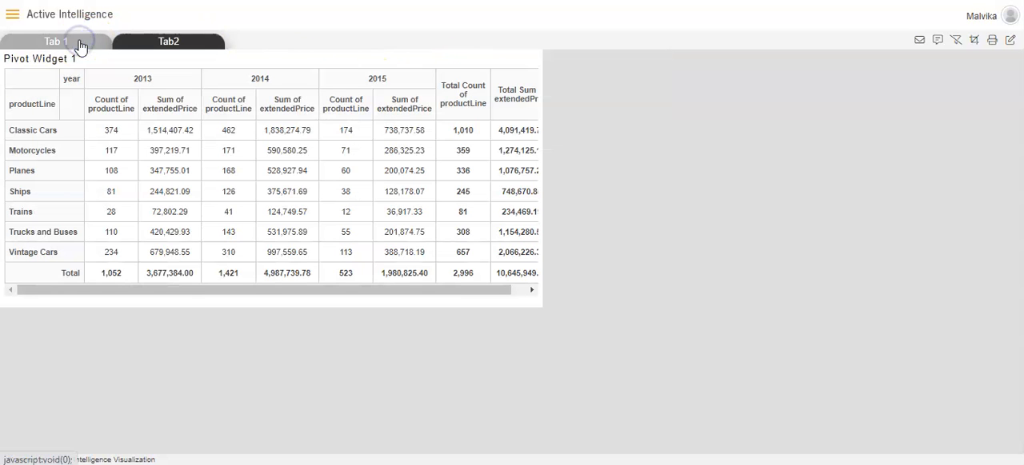
pyautogui.click(33, 150)
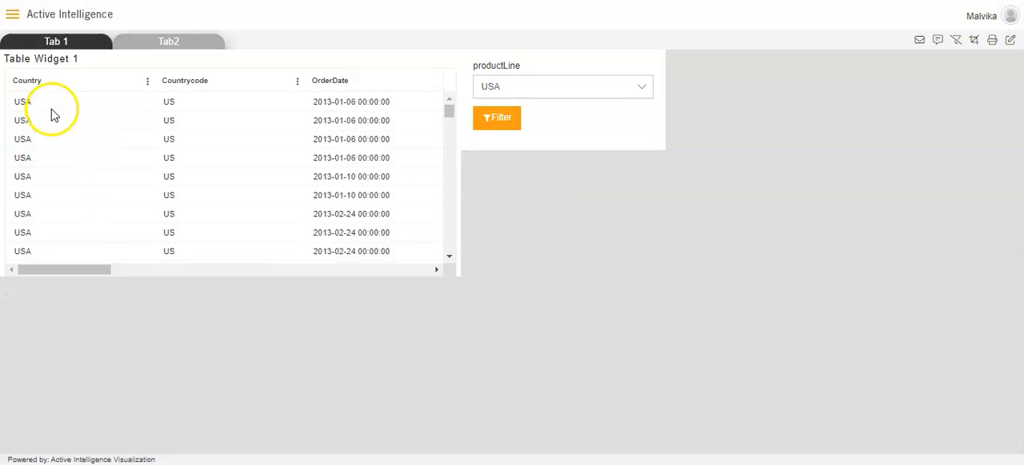
pyautogui.moveTo(449, 111)
pyautogui.mouseDown()
pyautogui.moveTo(454, 238)
pyautogui.moveTo(441, 105)
pyautogui.mouseUp()
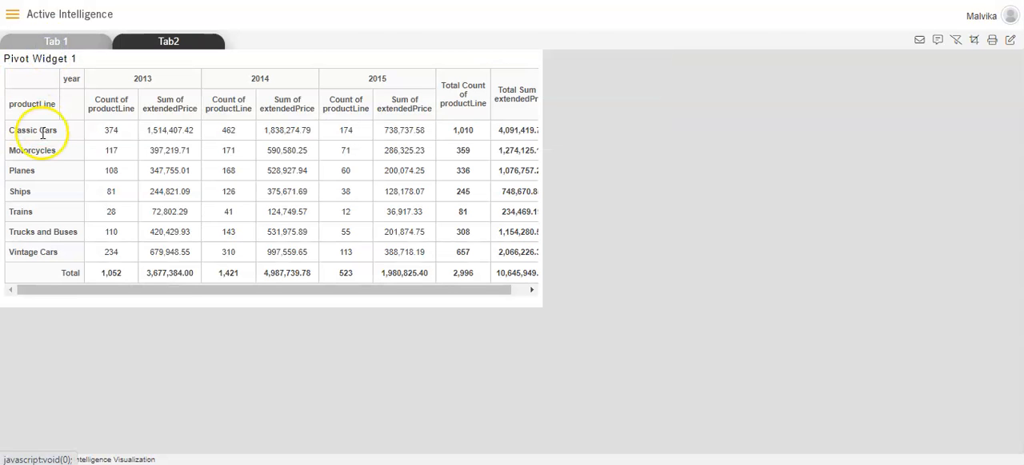
# Step: Test the script twice with the pivot's Planes row and check the Country column of the Tab2 table
pyautogui.click(24, 171)
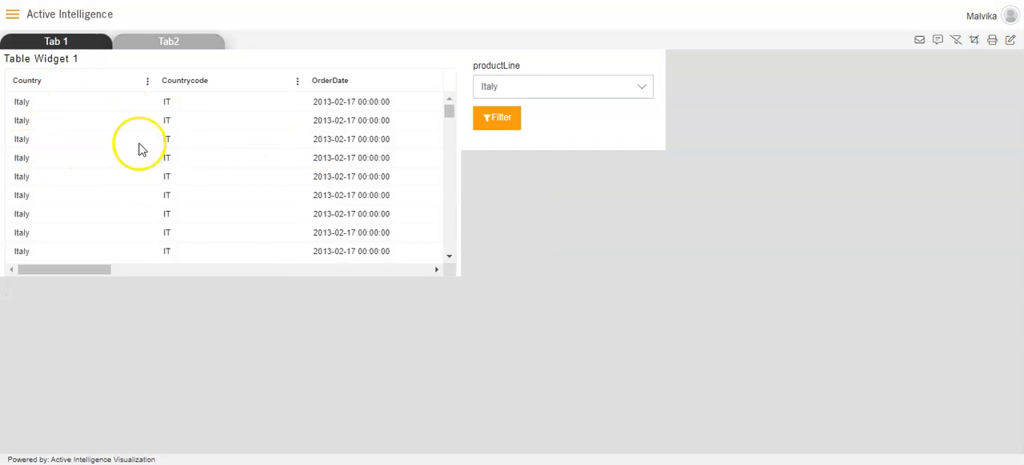
pyautogui.moveTo(447, 111)
pyautogui.mouseDown()
pyautogui.moveTo(449, 226)
pyautogui.moveTo(447, 100)
pyautogui.mouseUp()
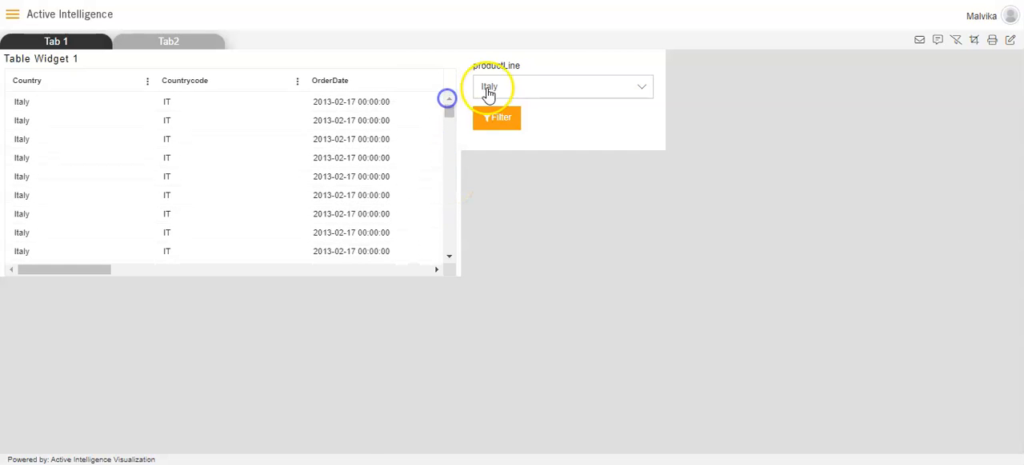
pyautogui.click(53, 45)
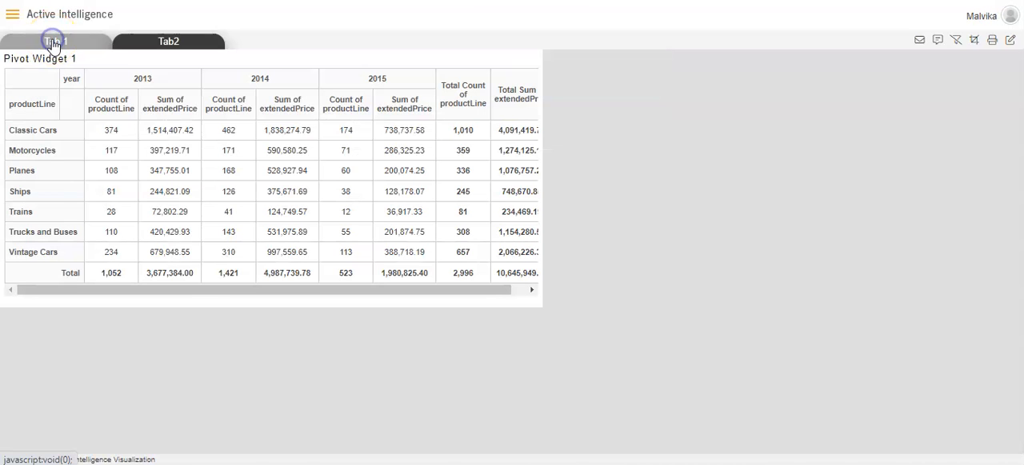
pyautogui.click(28, 171)
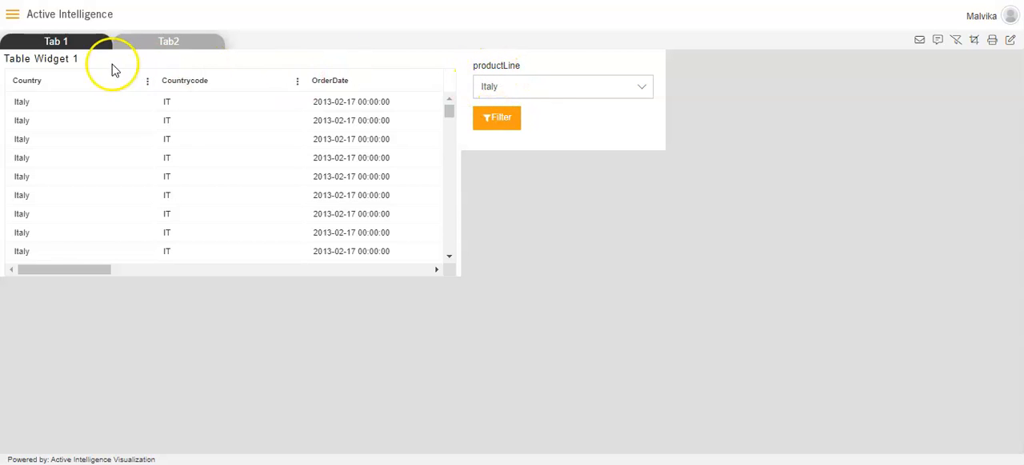
# Step: Test the script with the pivot's Ships row, check the Country column on Tab2, and return to the pivot
pyautogui.click(84, 40)
pyautogui.click(21, 193)
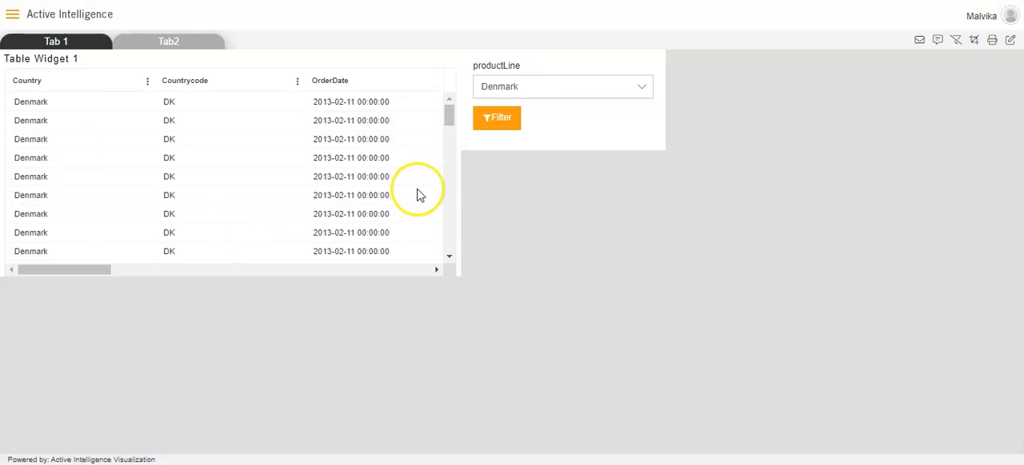
pyautogui.moveTo(448, 114)
pyautogui.mouseDown()
pyautogui.moveTo(445, 255)
pyautogui.moveTo(448, 110)
pyautogui.mouseUp()
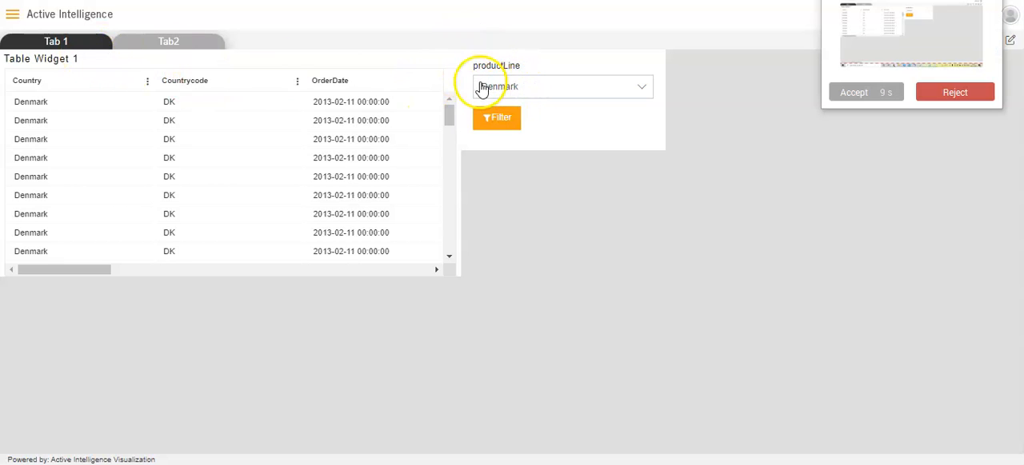
pyautogui.click(846, 97)
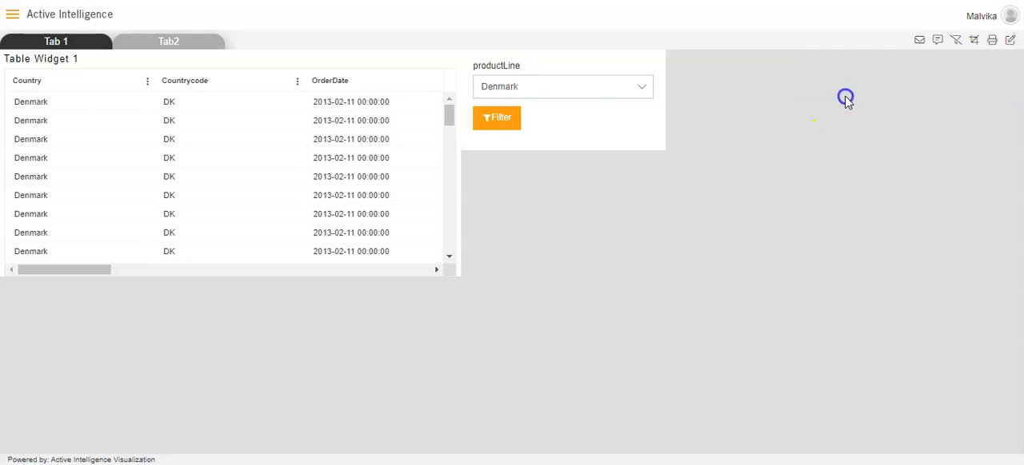
pyautogui.click(57, 41)
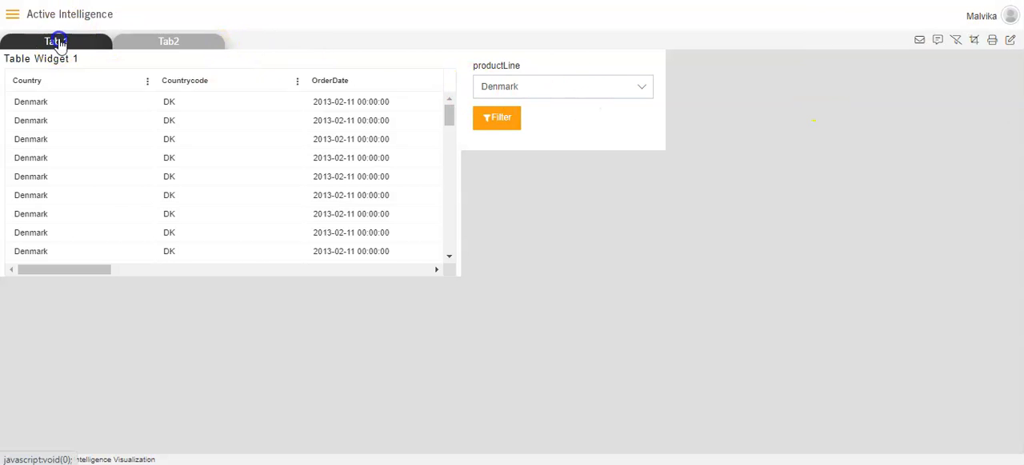
pyautogui.click(168, 41)
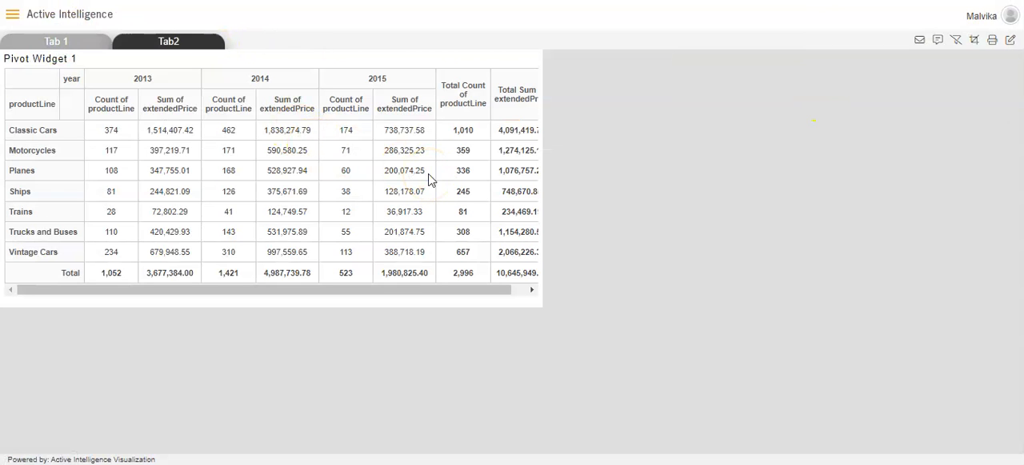